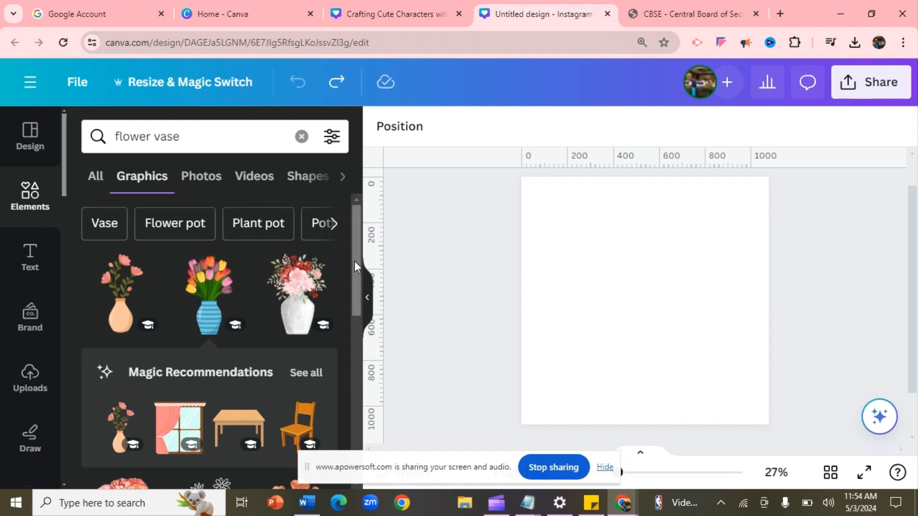
Scroll through the 'flower vase' Graphics results of vase and flower illustrations
{"action": "left_click_drag", "start_coordinate": [354, 261], "coordinate": [361, 294]}
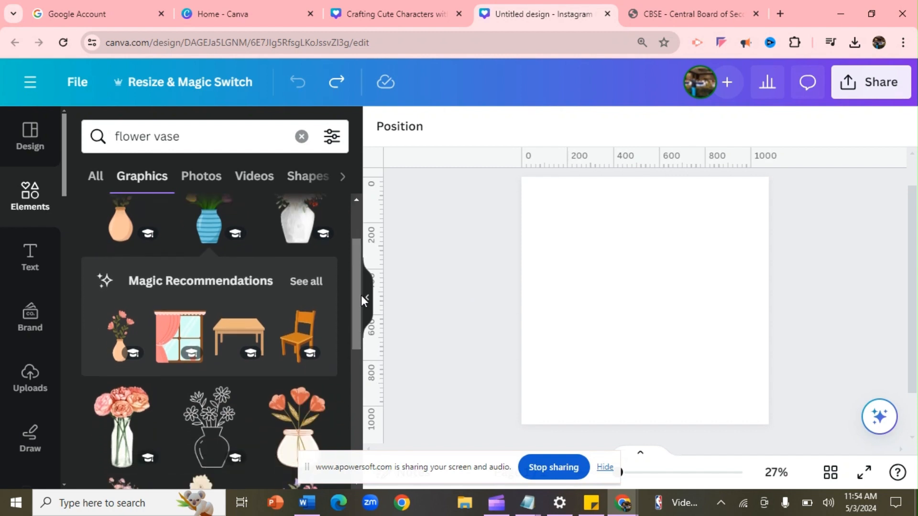
{"action": "left_click_drag", "start_coordinate": [64, 185], "coordinate": [71, 225]}
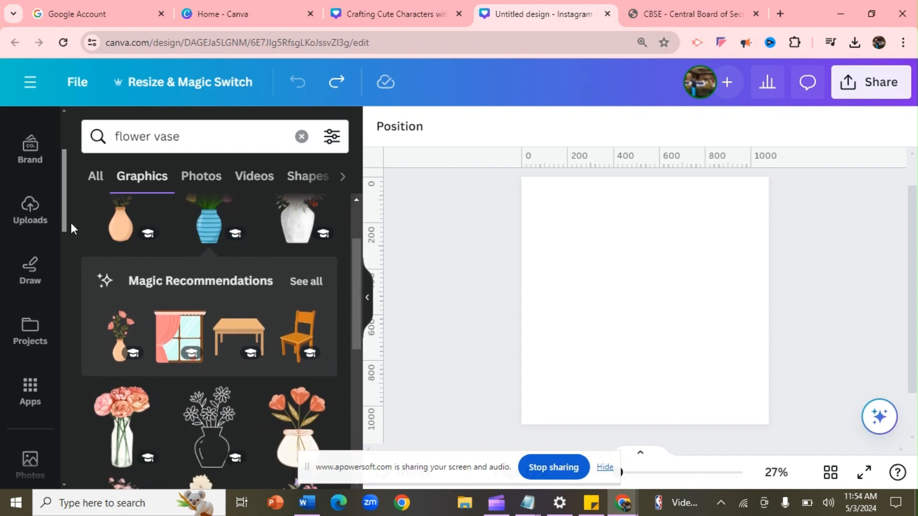
Find the Character Builder app in Apps and launch it
{"action": "left_click", "coordinate": [42, 381]}
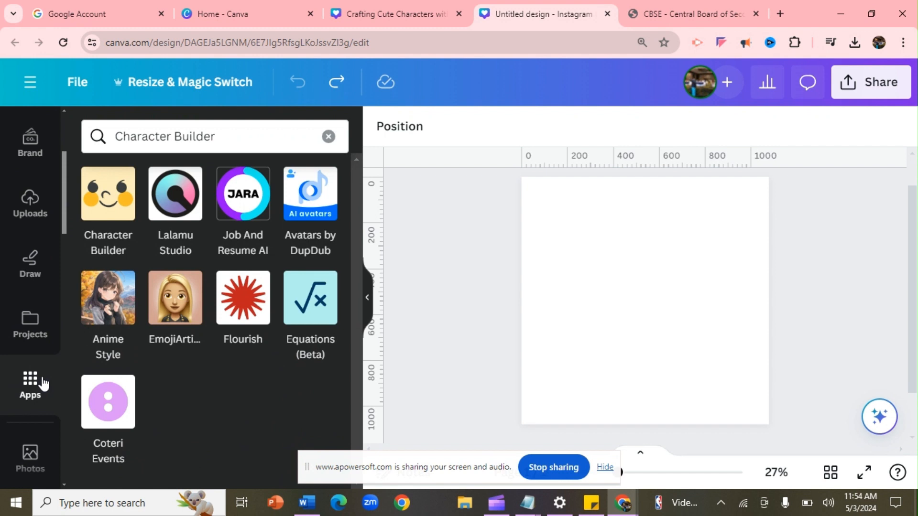
{"action": "left_click", "coordinate": [224, 135]}
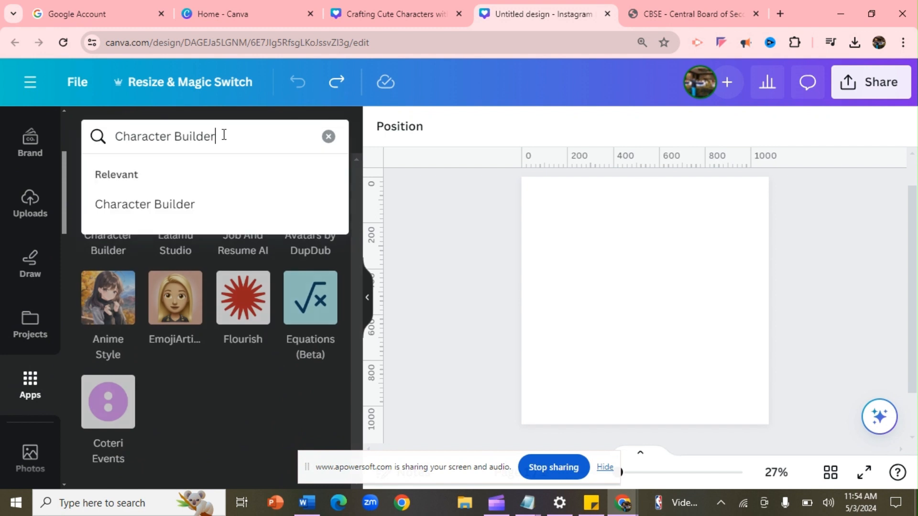
{"action": "left_click", "coordinate": [170, 204]}
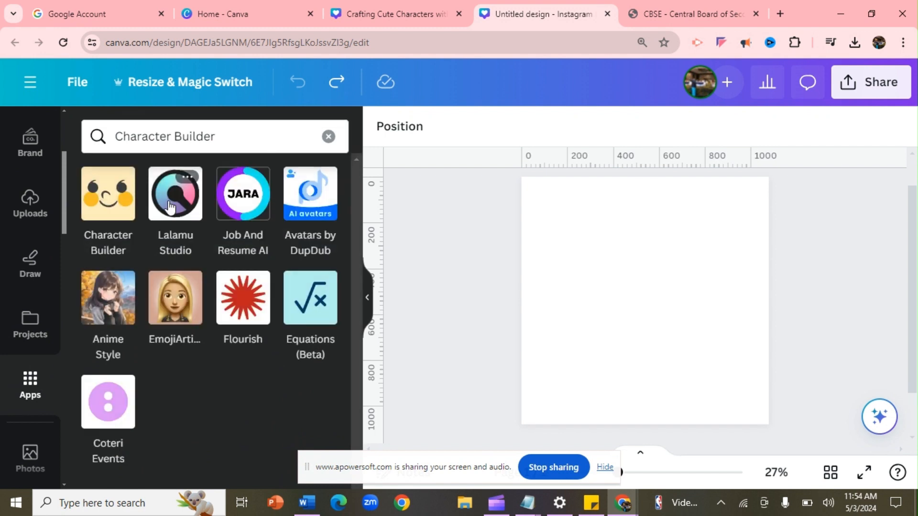
{"action": "left_click", "coordinate": [108, 210]}
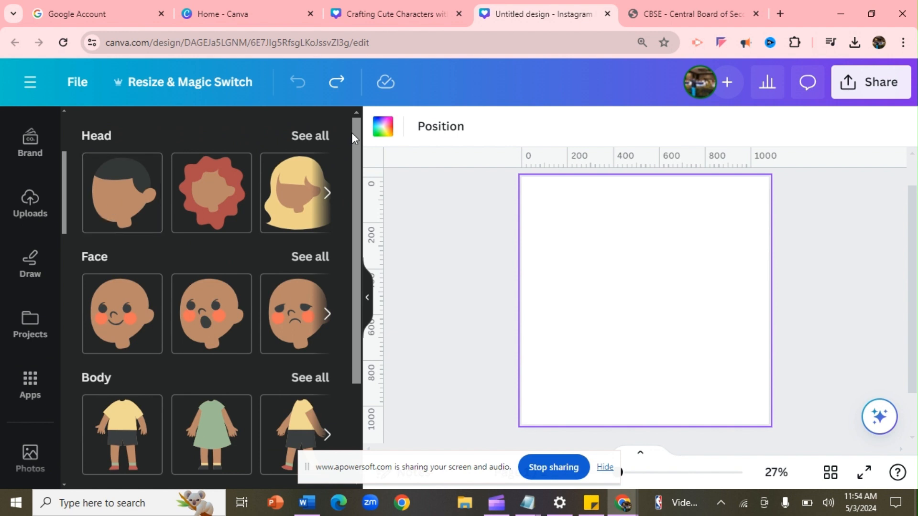
Browse all head styles and face expressions, returning to the part categories each time
{"action": "left_click", "coordinate": [315, 140]}
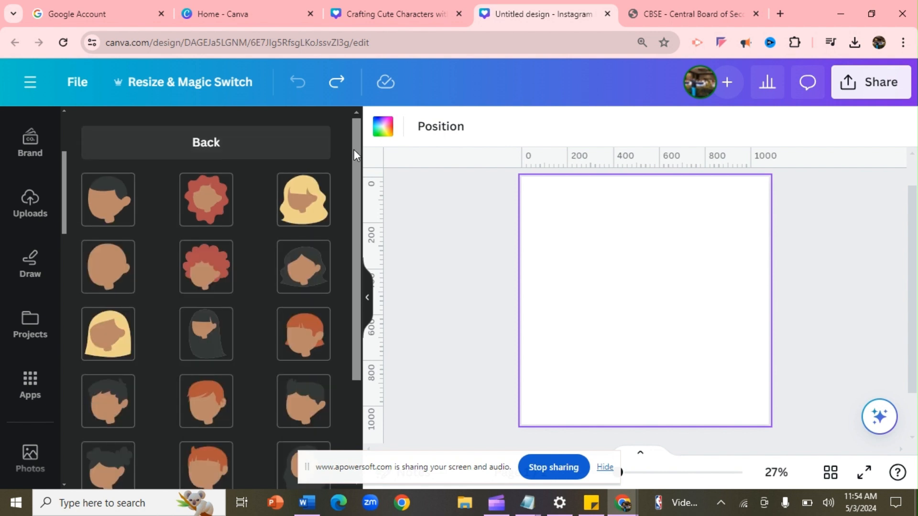
{"action": "scroll", "coordinate": [354, 150], "scroll_direction": "down", "scroll_amount": 2}
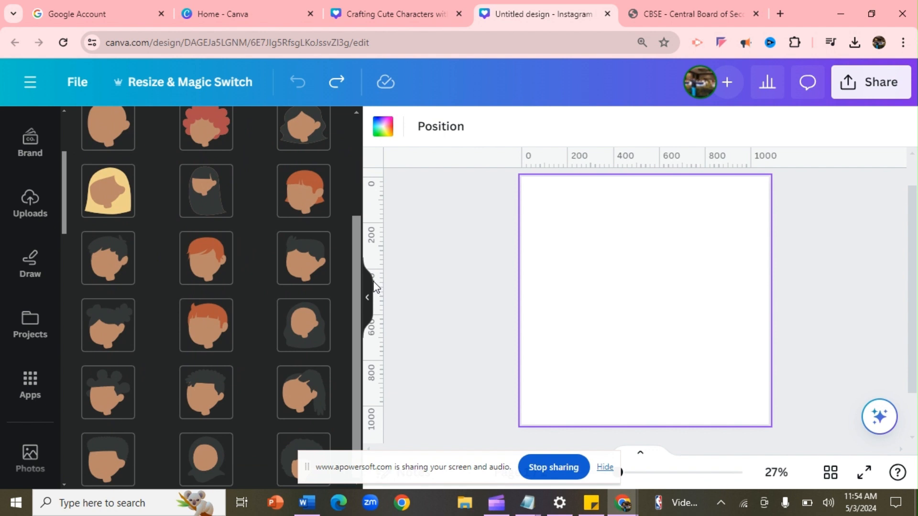
{"action": "scroll", "coordinate": [346, 192], "scroll_direction": "up", "scroll_amount": 2}
{"action": "scroll", "coordinate": [348, 159], "scroll_direction": "down", "scroll_amount": 1}
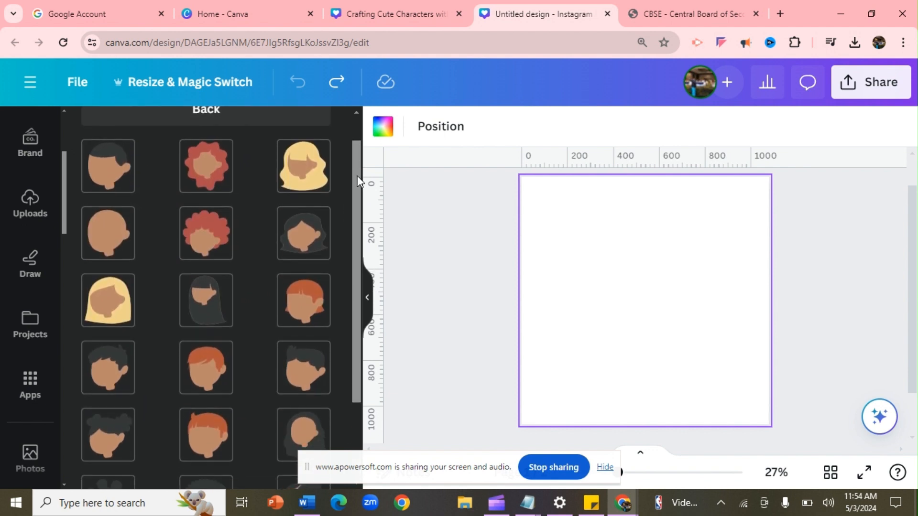
{"action": "left_click_drag", "start_coordinate": [357, 199], "coordinate": [309, 36]}
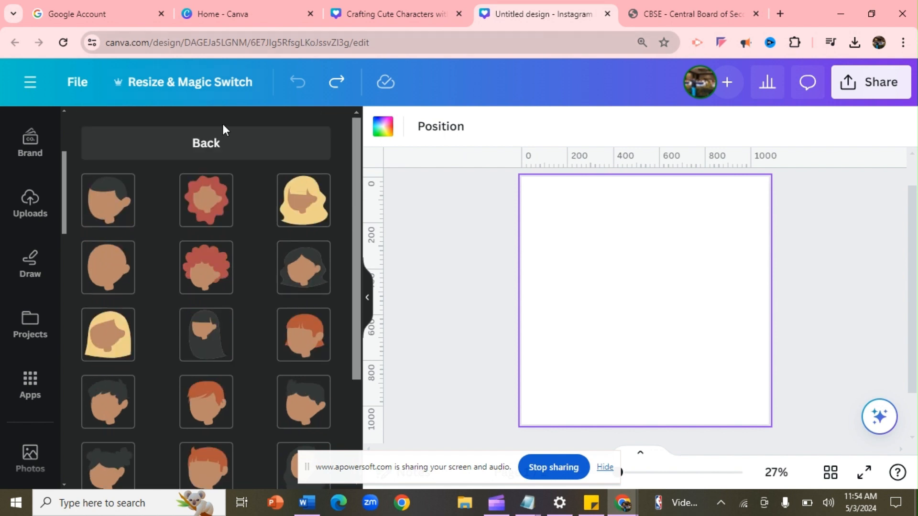
{"action": "left_click", "coordinate": [206, 146]}
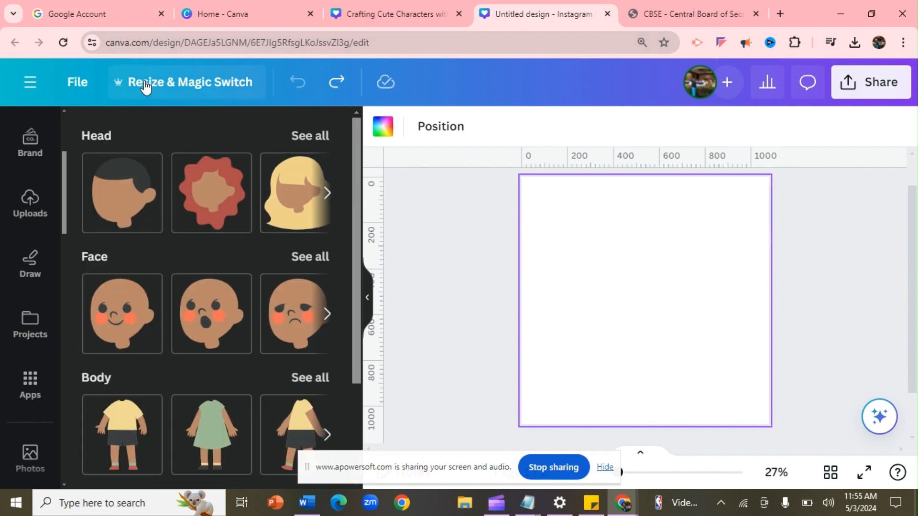
{"action": "left_click", "coordinate": [317, 257]}
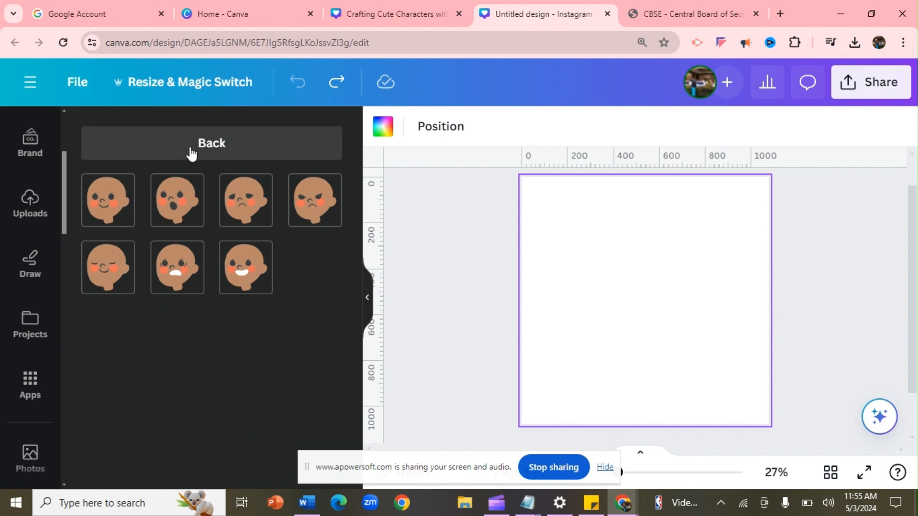
{"action": "left_click", "coordinate": [208, 143]}
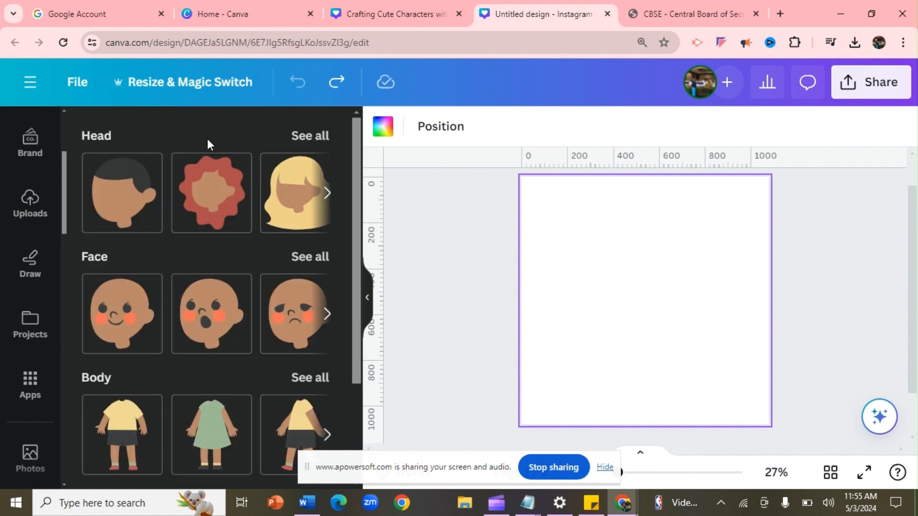
Look through all the body options, then go back to the part categories
{"action": "left_click", "coordinate": [327, 380]}
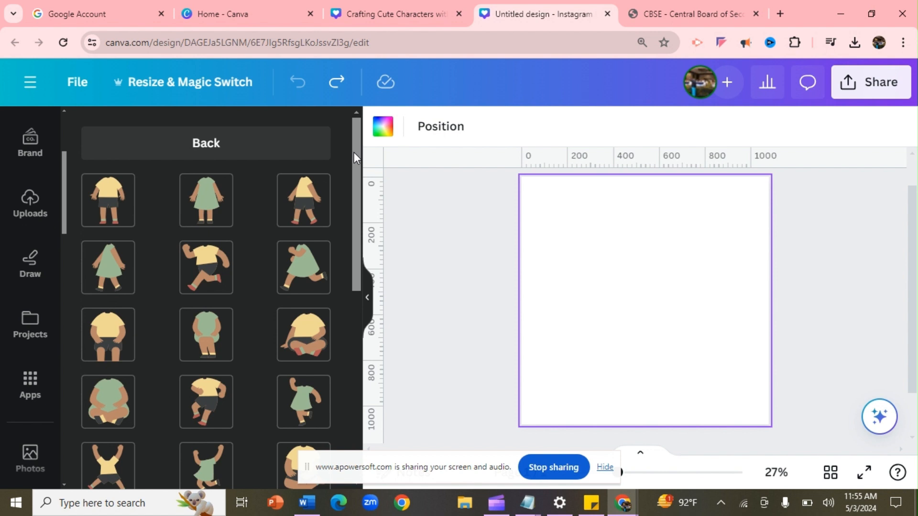
{"action": "left_click_drag", "start_coordinate": [354, 152], "coordinate": [337, 137]}
{"action": "left_click", "coordinate": [231, 143]}
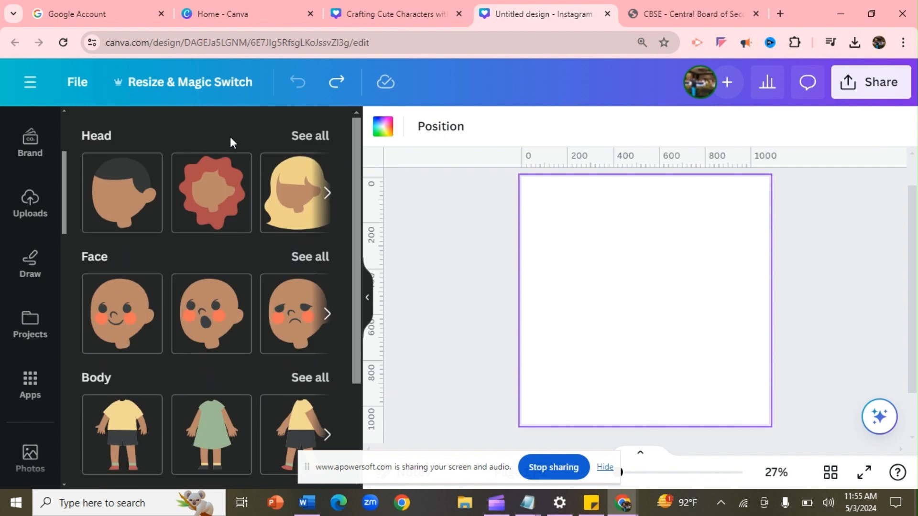
Open the full Head style grid and scroll through it
{"action": "left_click_drag", "start_coordinate": [358, 182], "coordinate": [371, 267]}
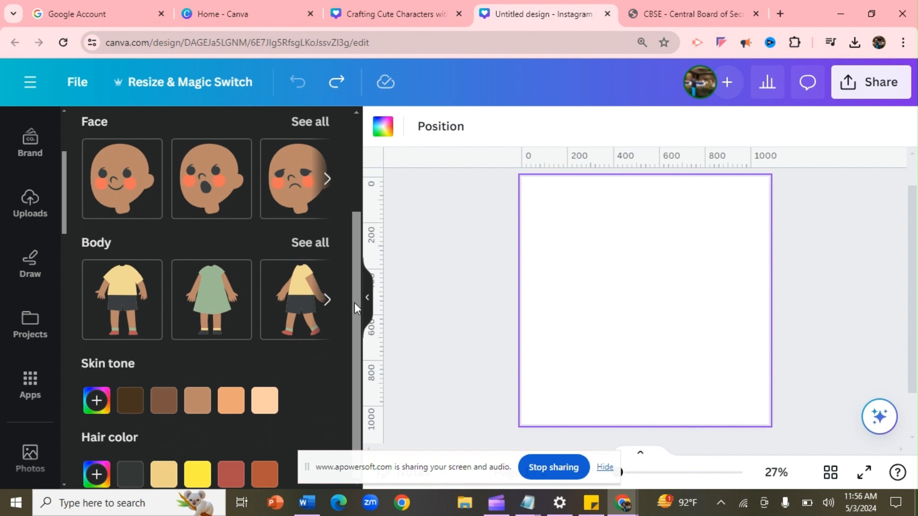
{"action": "left_click_drag", "start_coordinate": [355, 303], "coordinate": [340, 99]}
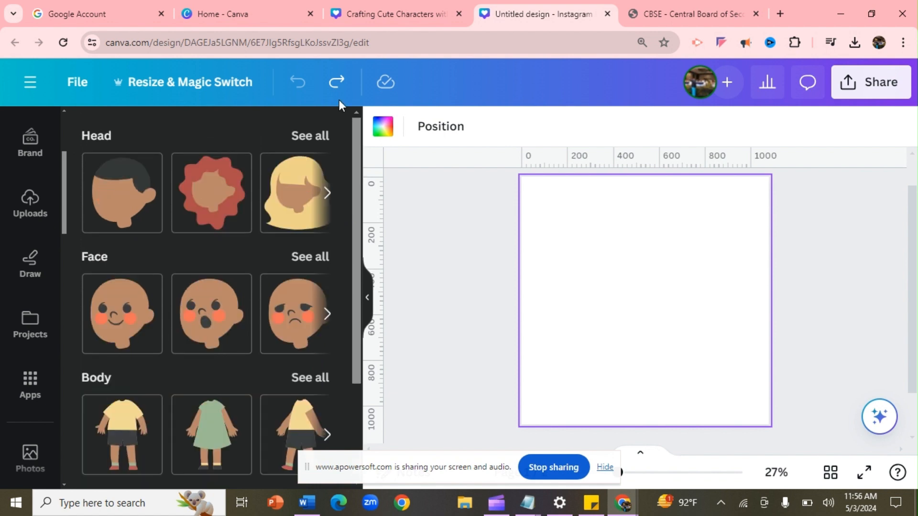
{"action": "left_click", "coordinate": [325, 137]}
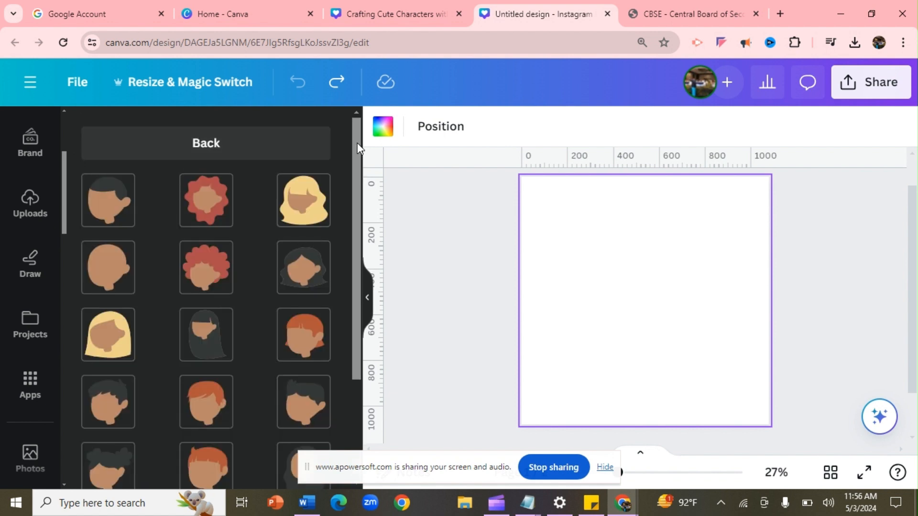
{"action": "left_click_drag", "start_coordinate": [358, 145], "coordinate": [366, 183]}
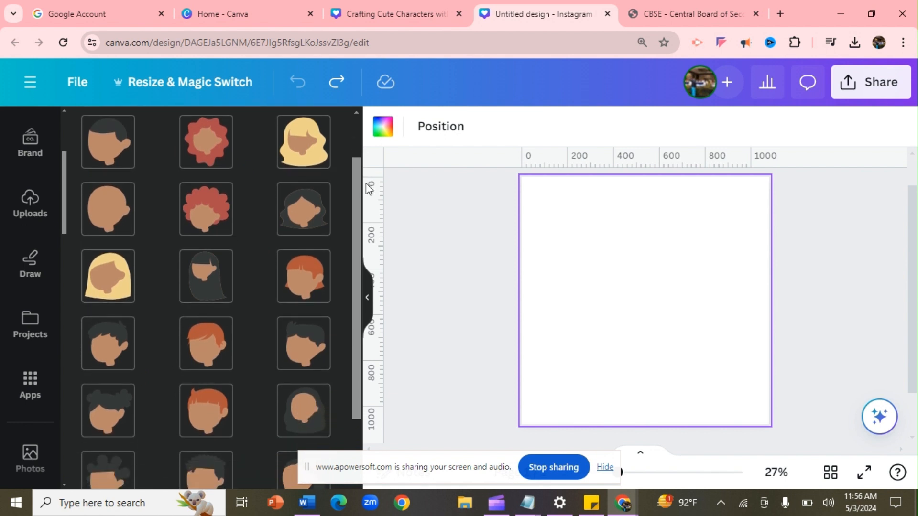
Insert a character on the post by choosing a dark-haired head style
{"action": "left_click", "coordinate": [113, 276]}
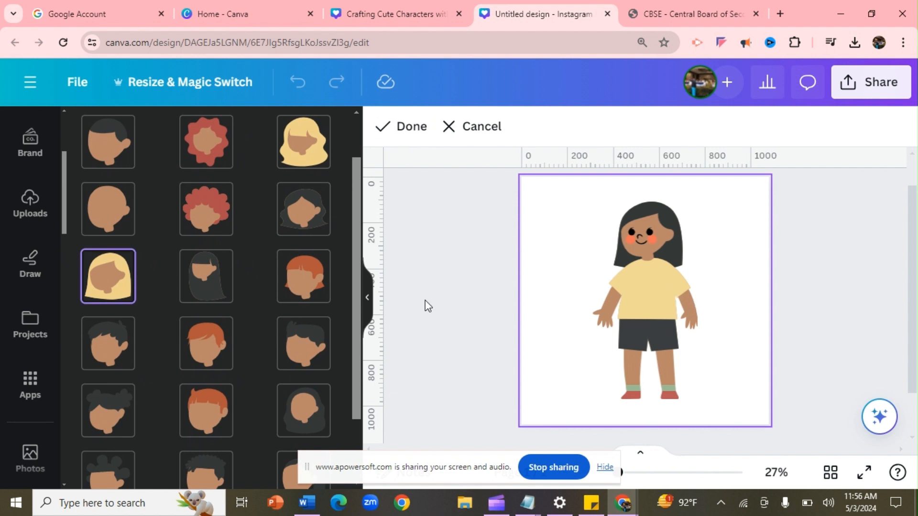
{"action": "scroll", "coordinate": [355, 278], "scroll_direction": "up", "scroll_amount": 2}
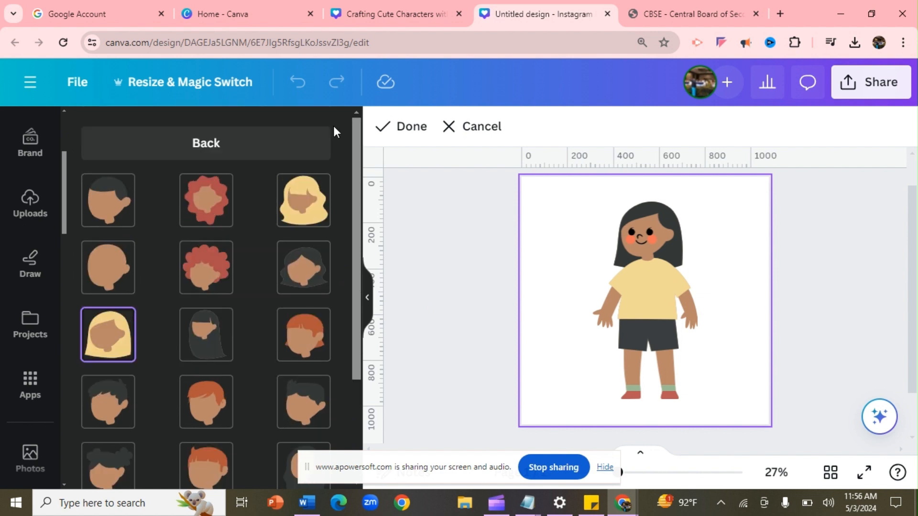
{"action": "left_click", "coordinate": [200, 146]}
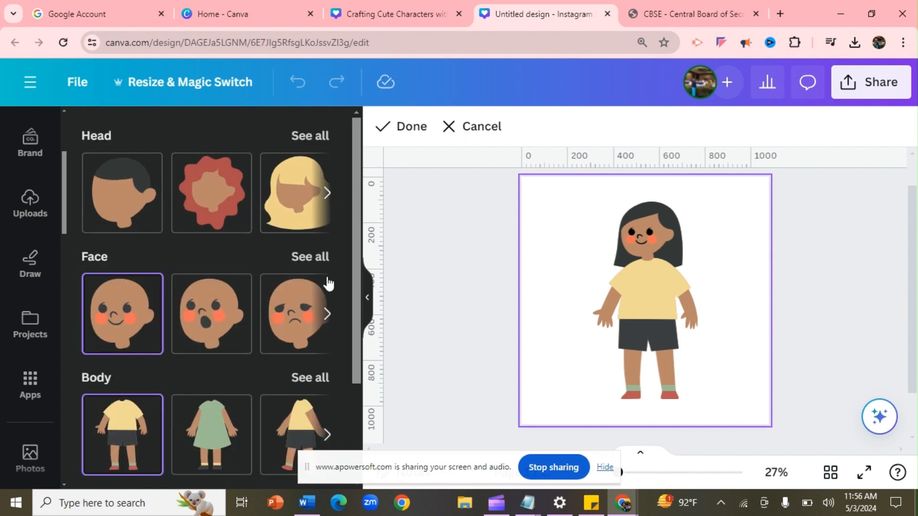
Try surprised, sad, angry and closed-eyes faces, then settle on the big grin
{"action": "left_click", "coordinate": [315, 258]}
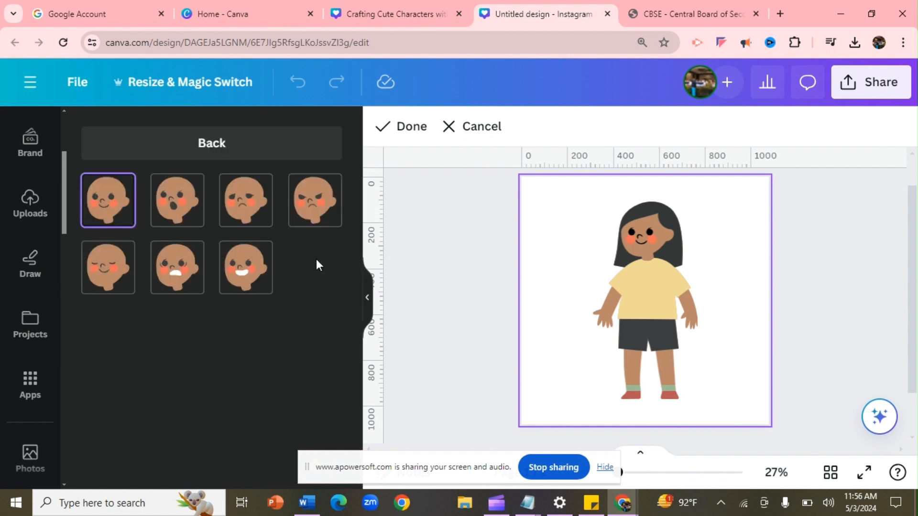
{"action": "left_click", "coordinate": [187, 224]}
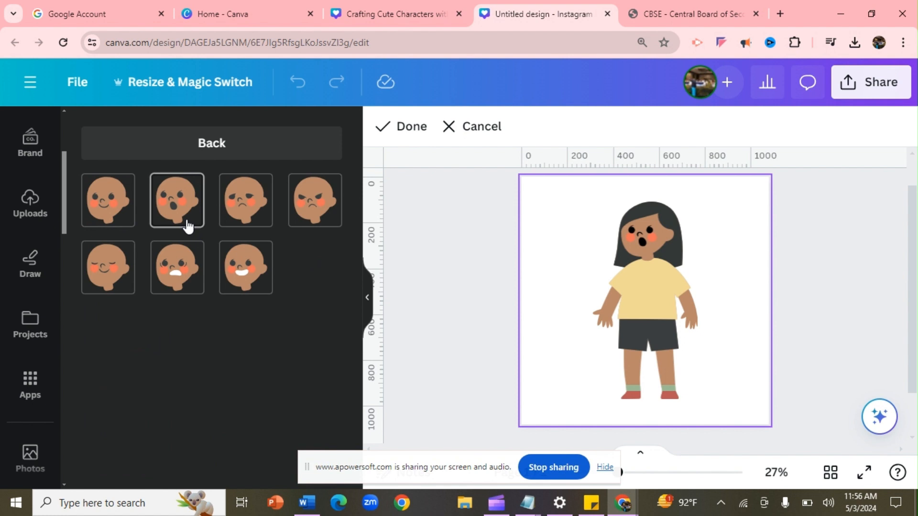
{"action": "left_click", "coordinate": [234, 223]}
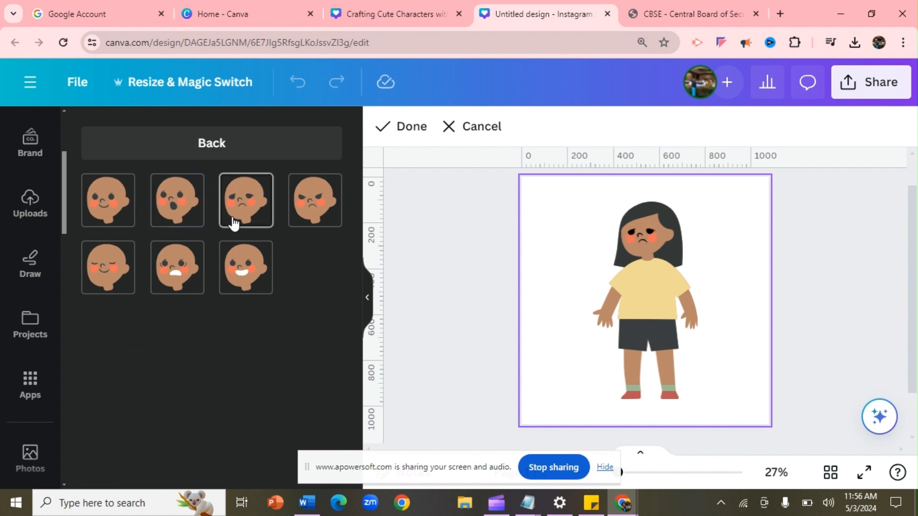
{"action": "left_click", "coordinate": [315, 203]}
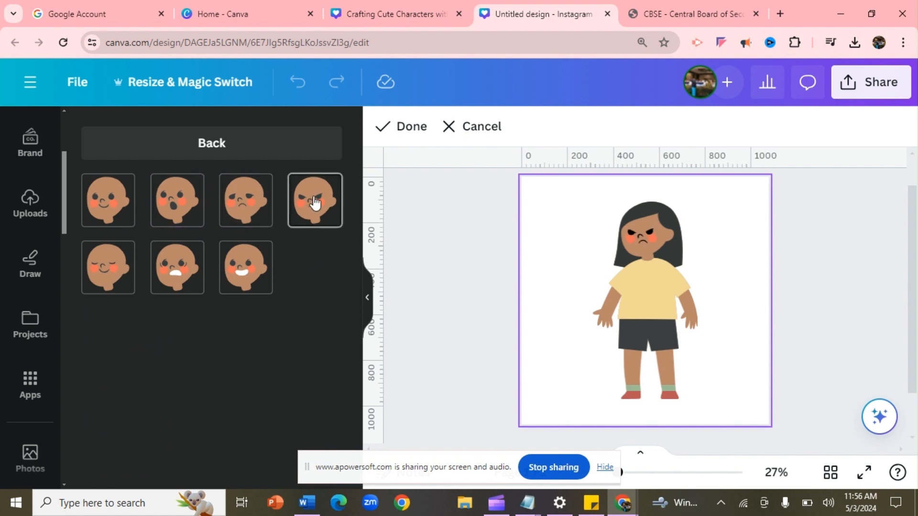
{"action": "left_click", "coordinate": [86, 275]}
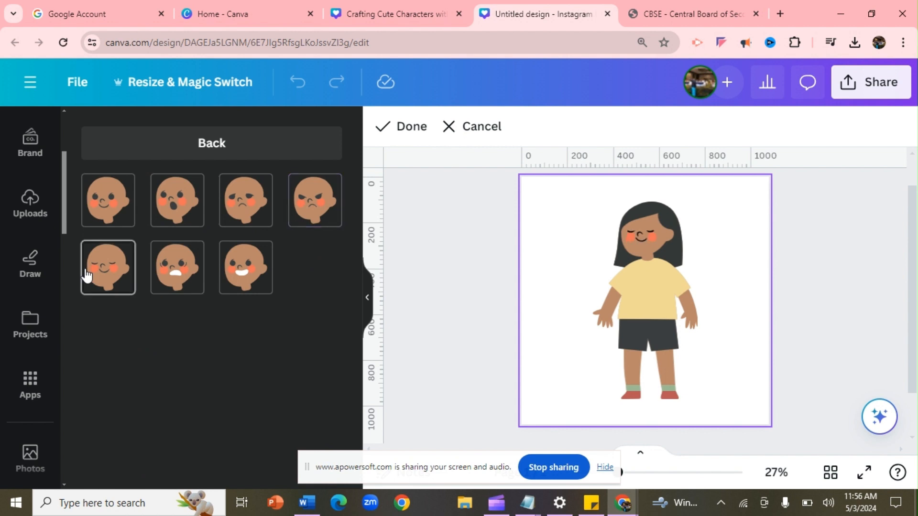
{"action": "left_click", "coordinate": [259, 283]}
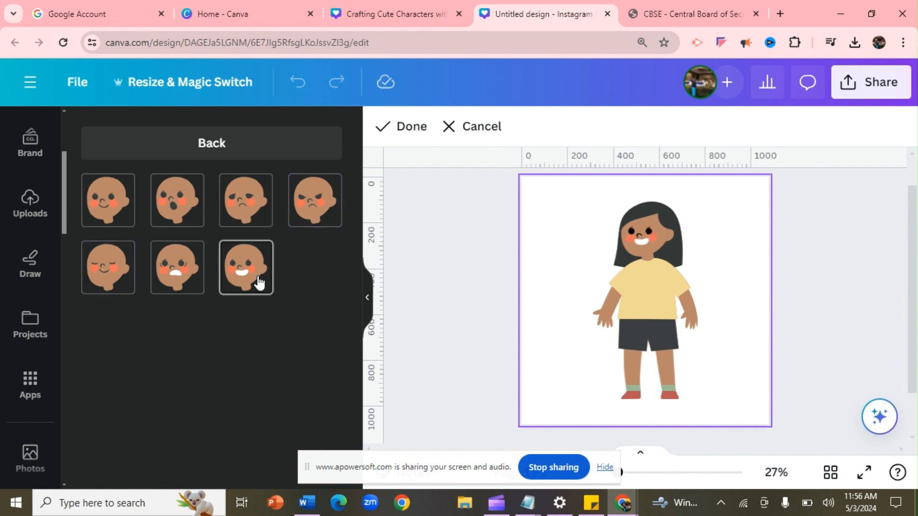
{"action": "left_click", "coordinate": [220, 146]}
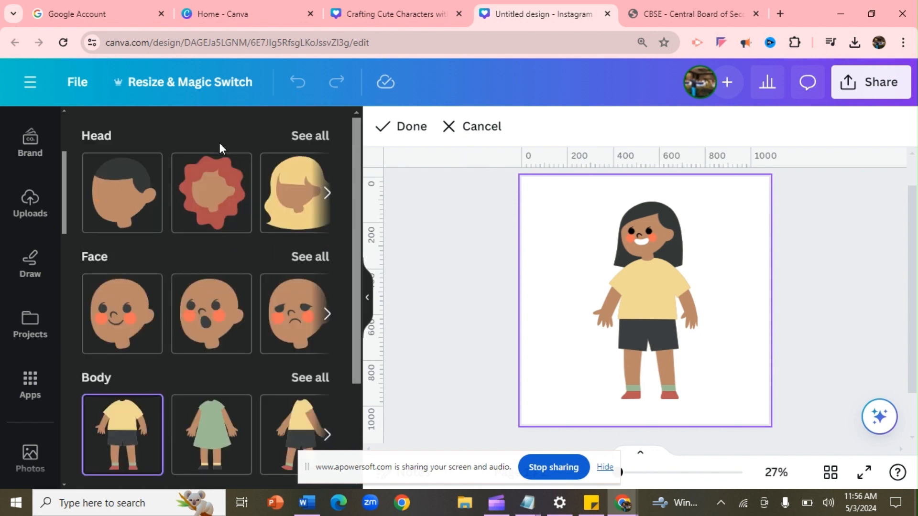
Try green-dress, shirt-and-shorts, running and sitting bodies on the girl
{"action": "left_click_drag", "start_coordinate": [354, 280], "coordinate": [364, 338]}
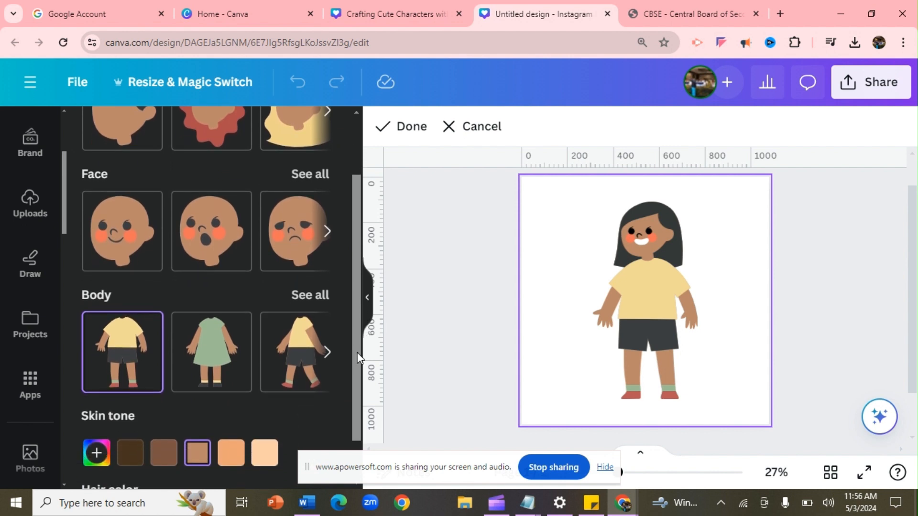
{"action": "left_click", "coordinate": [316, 299]}
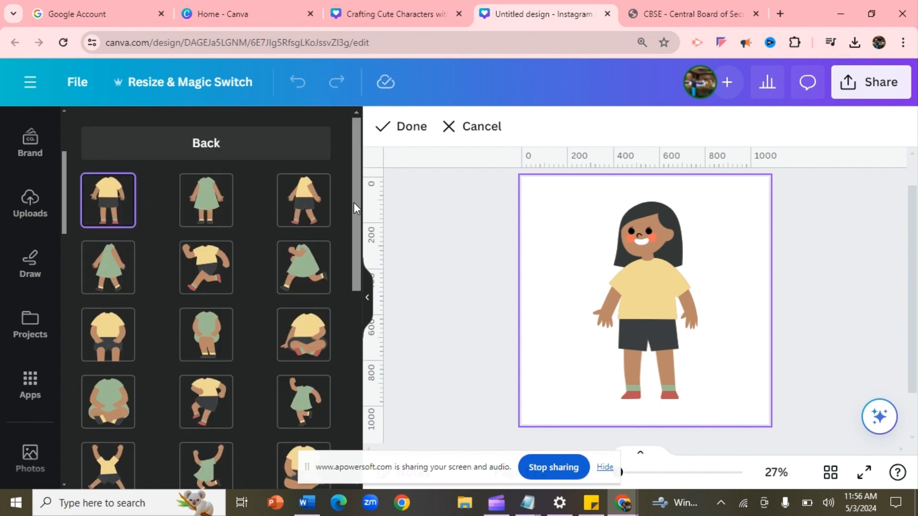
{"action": "left_click", "coordinate": [219, 223]}
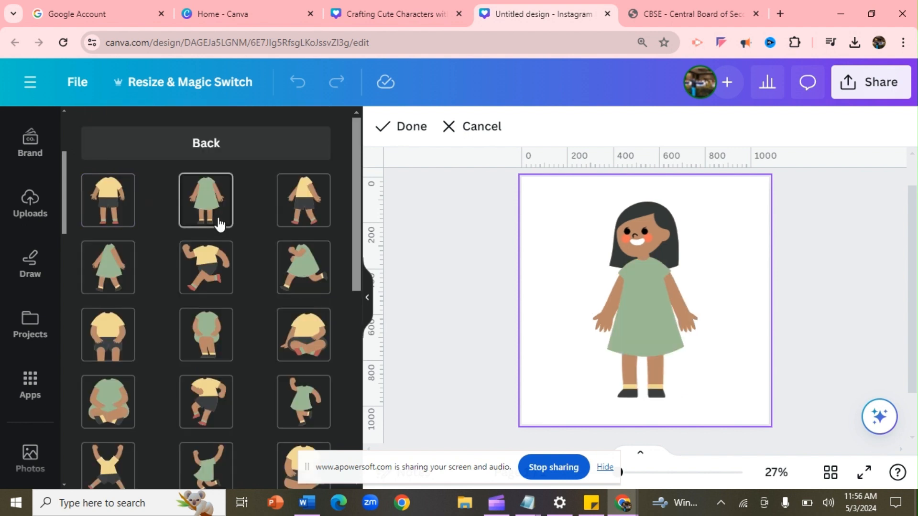
{"action": "left_click", "coordinate": [290, 223]}
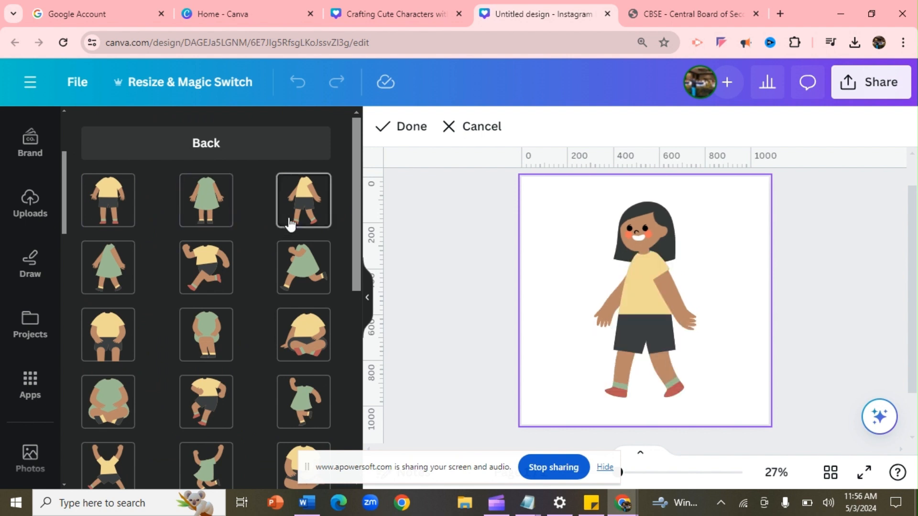
{"action": "left_click", "coordinate": [302, 259]}
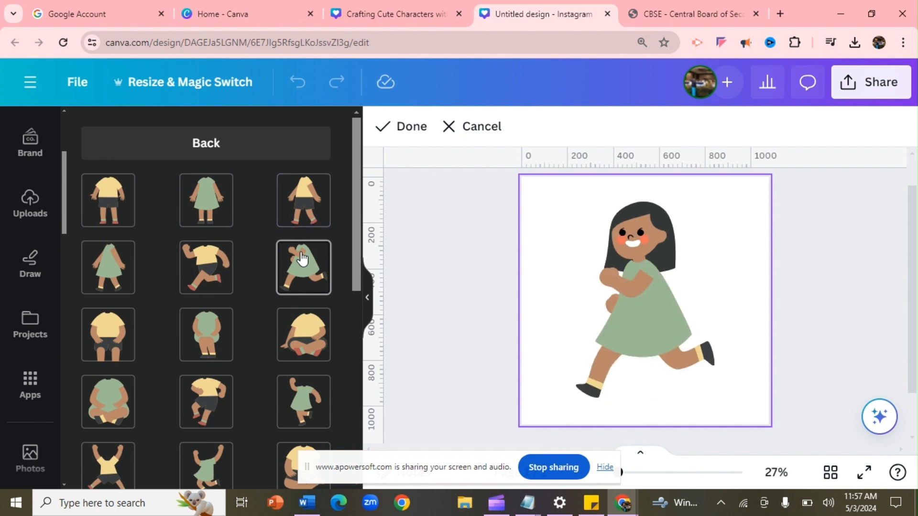
{"action": "left_click", "coordinate": [317, 356]}
{"action": "left_click", "coordinate": [315, 395]}
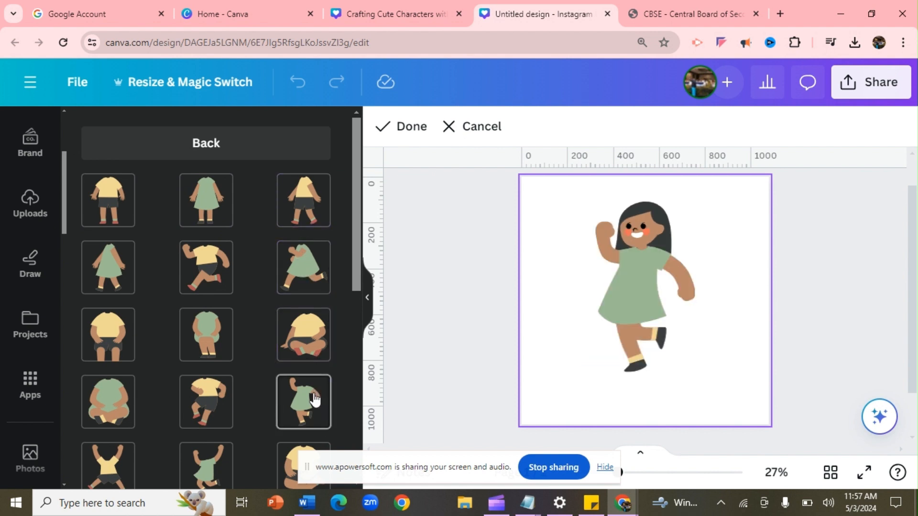
After waving, overalls and wheelchair options, pick the cane-walking body in yellow sweater and green trousers
{"action": "left_click_drag", "start_coordinate": [356, 277], "coordinate": [369, 333]}
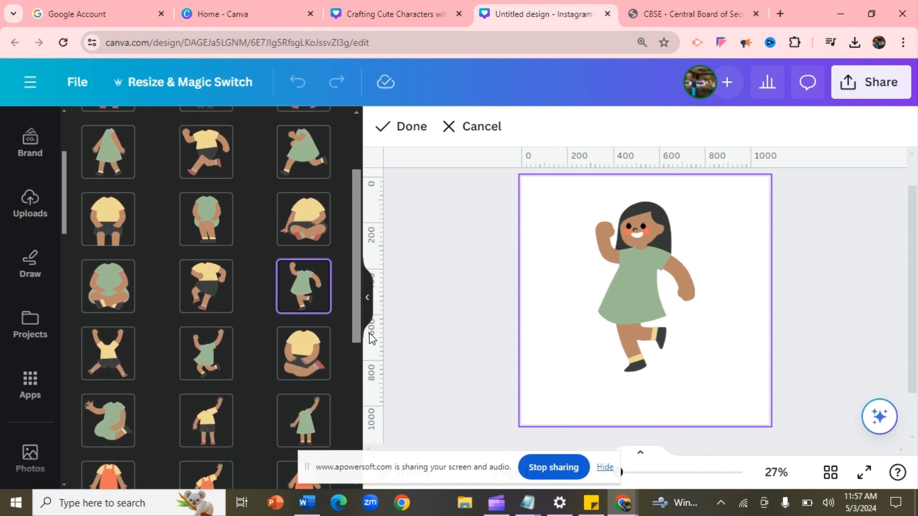
{"action": "left_click", "coordinate": [313, 420]}
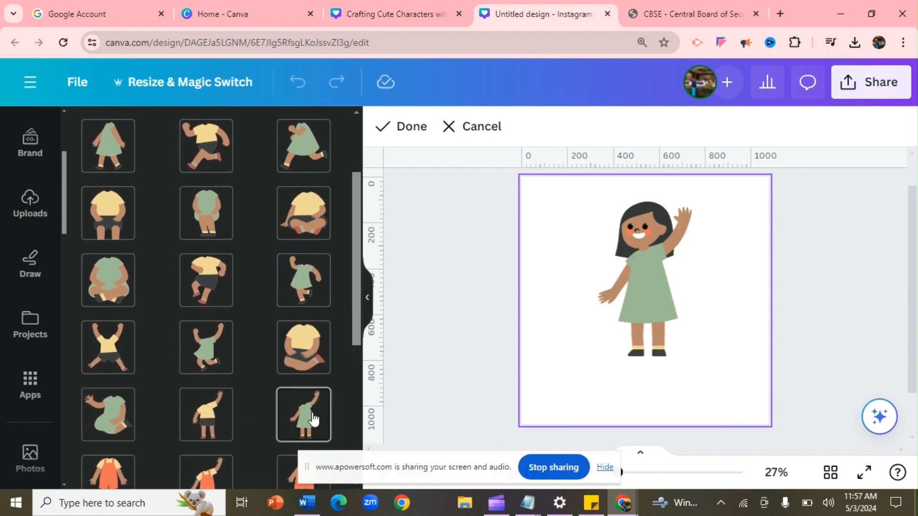
{"action": "left_click_drag", "start_coordinate": [357, 259], "coordinate": [367, 362]}
{"action": "left_click", "coordinate": [223, 283]}
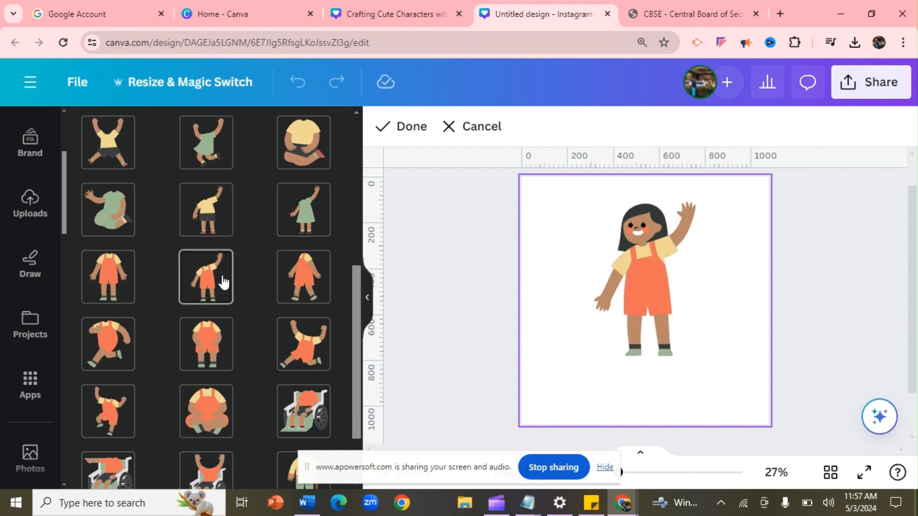
{"action": "left_click", "coordinate": [292, 404]}
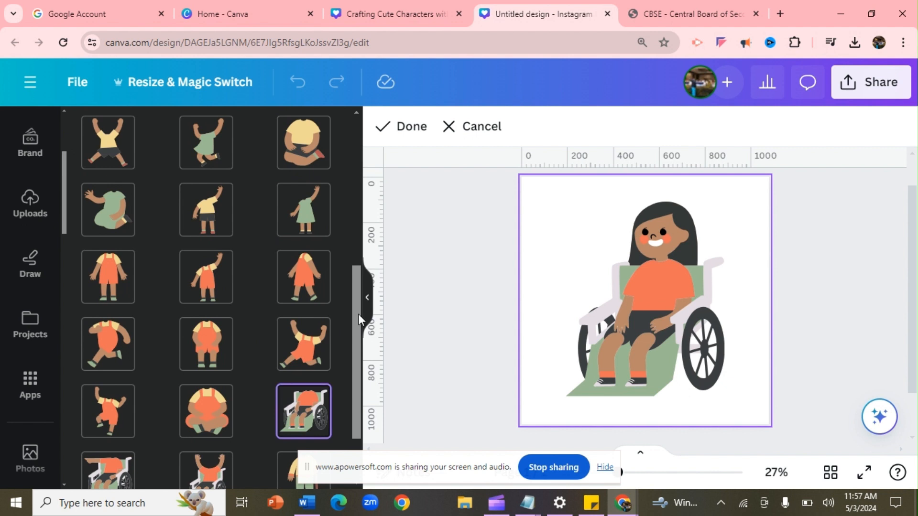
{"action": "left_click_drag", "start_coordinate": [359, 314], "coordinate": [359, 374]}
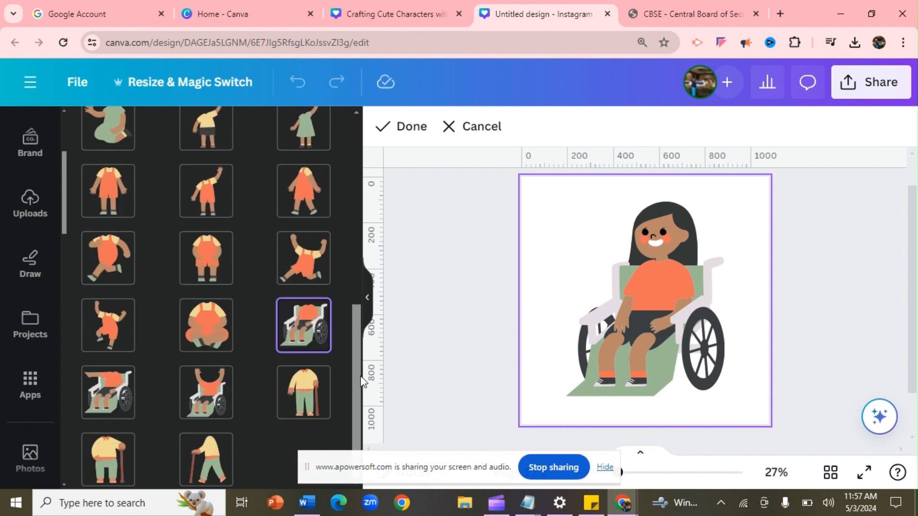
{"action": "left_click", "coordinate": [227, 456]}
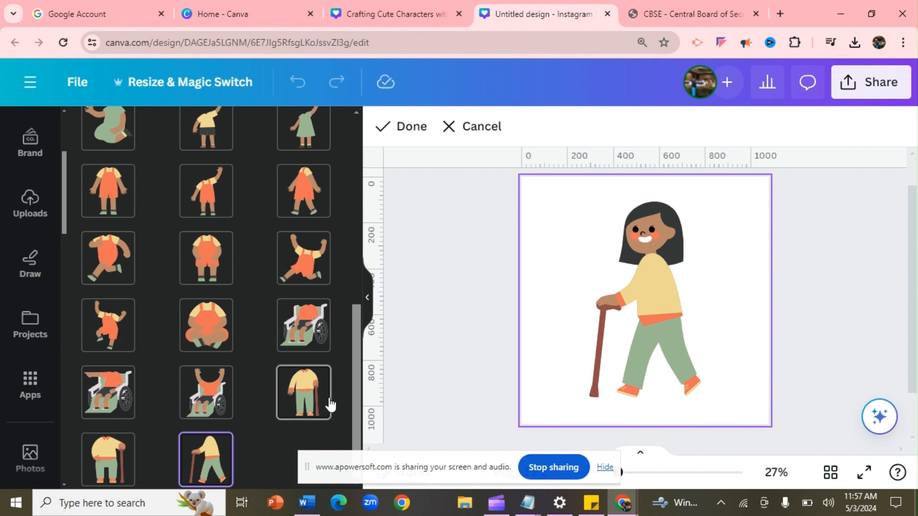
{"action": "left_click_drag", "start_coordinate": [359, 388], "coordinate": [348, 146]}
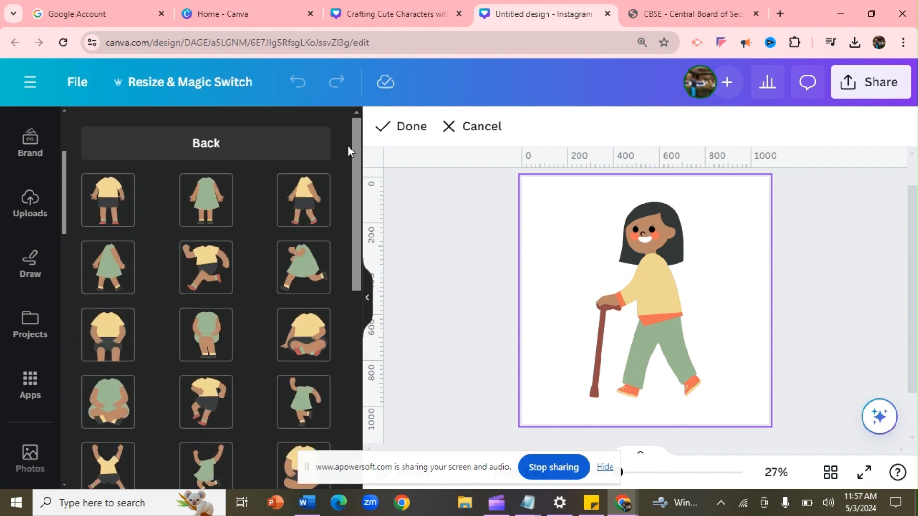
{"action": "left_click", "coordinate": [237, 149]}
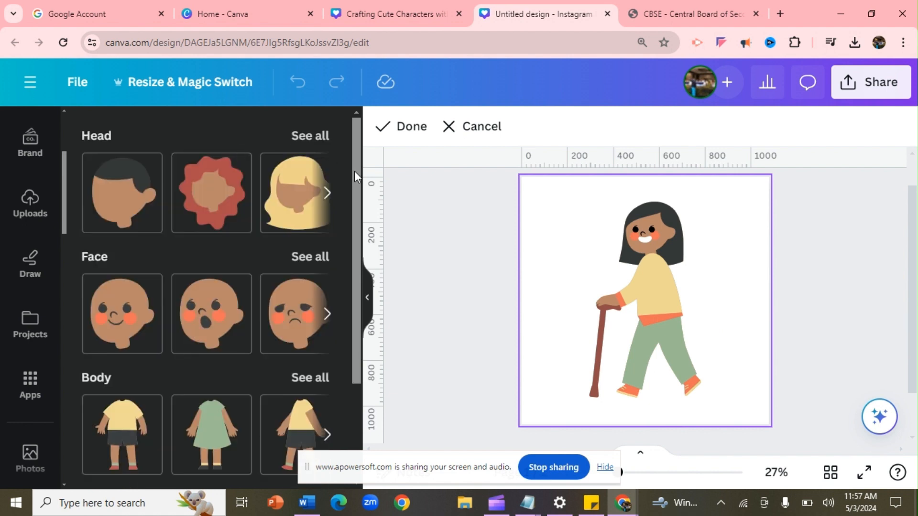
Try the preset skin tones from palest to darkest brown
{"action": "left_click_drag", "start_coordinate": [355, 171], "coordinate": [362, 286]}
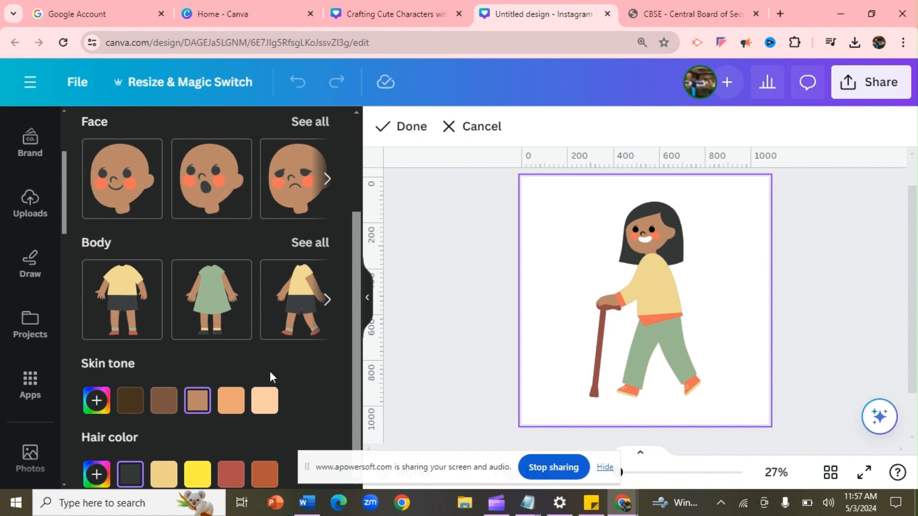
{"action": "left_click", "coordinate": [265, 400]}
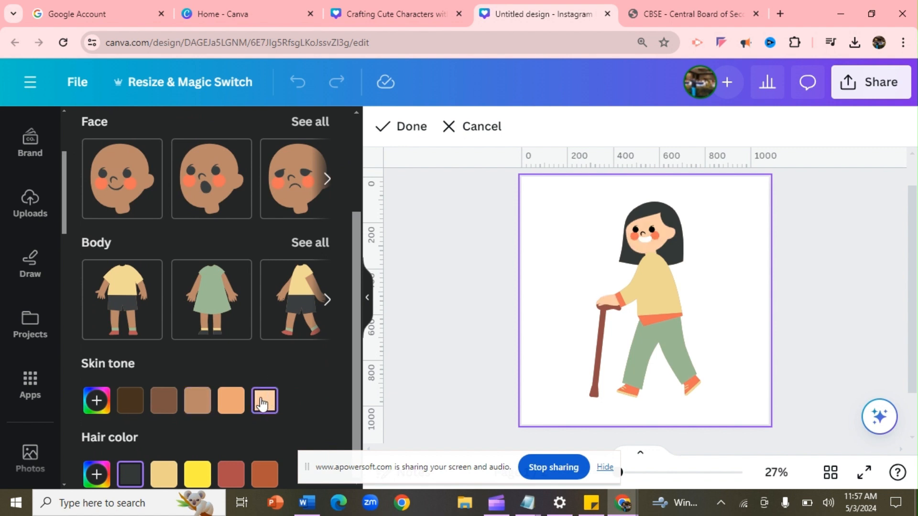
{"action": "left_click", "coordinate": [234, 410]}
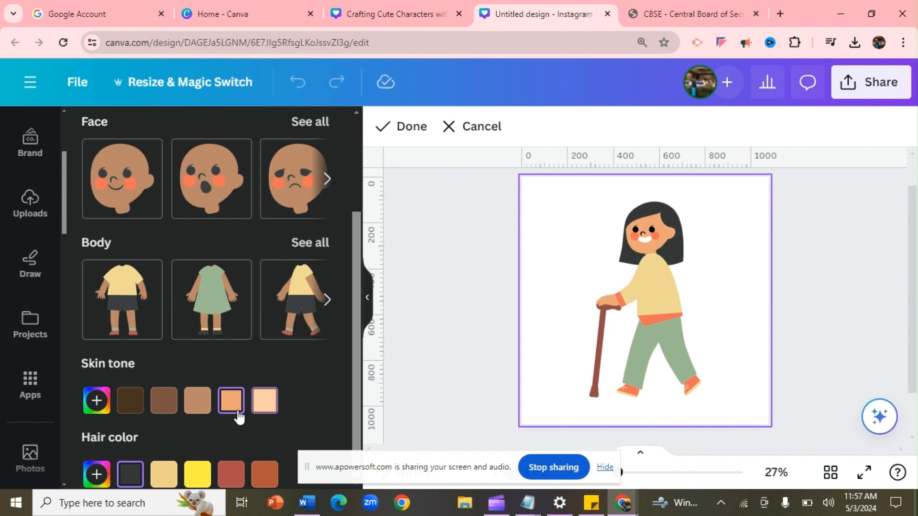
{"action": "left_click", "coordinate": [198, 404]}
{"action": "left_click", "coordinate": [175, 404]}
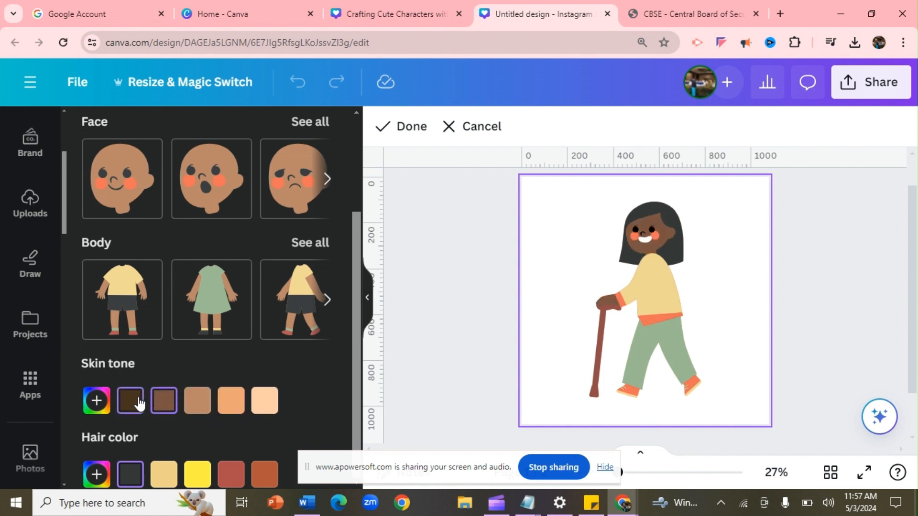
{"action": "left_click", "coordinate": [139, 404]}
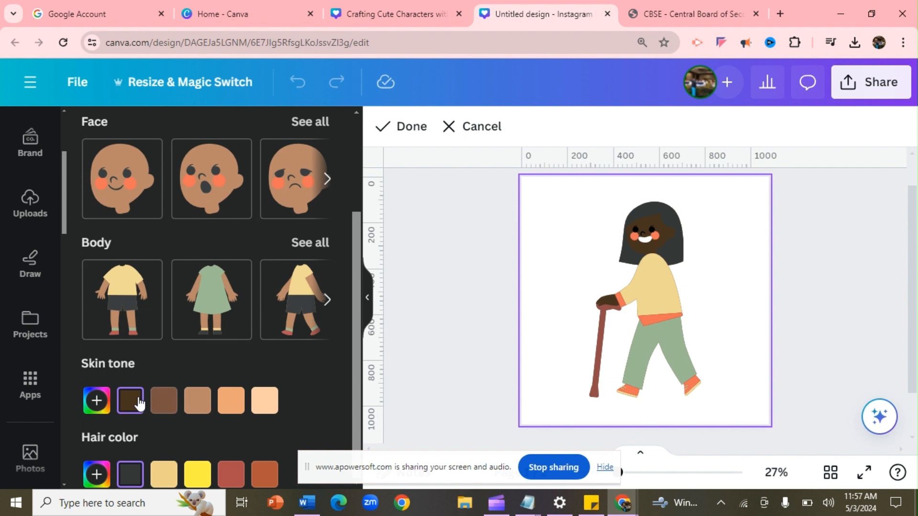
Add a custom yellow #fdcf60 skin tone from the colour palette
{"action": "left_click", "coordinate": [97, 402]}
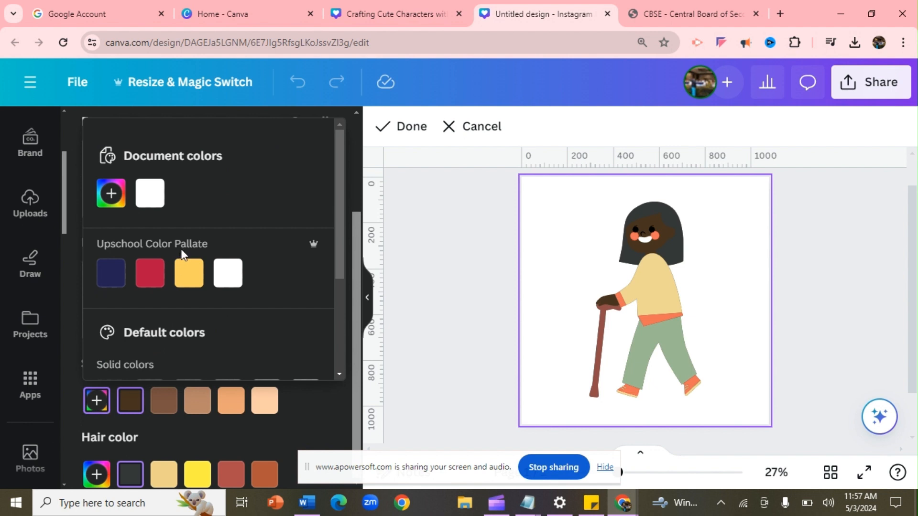
{"action": "left_click", "coordinate": [184, 274]}
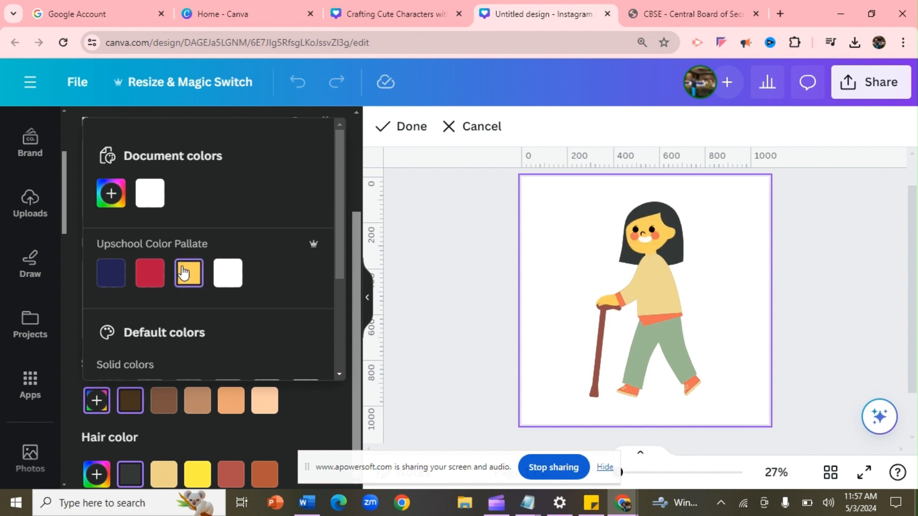
{"action": "left_click", "coordinate": [160, 282]}
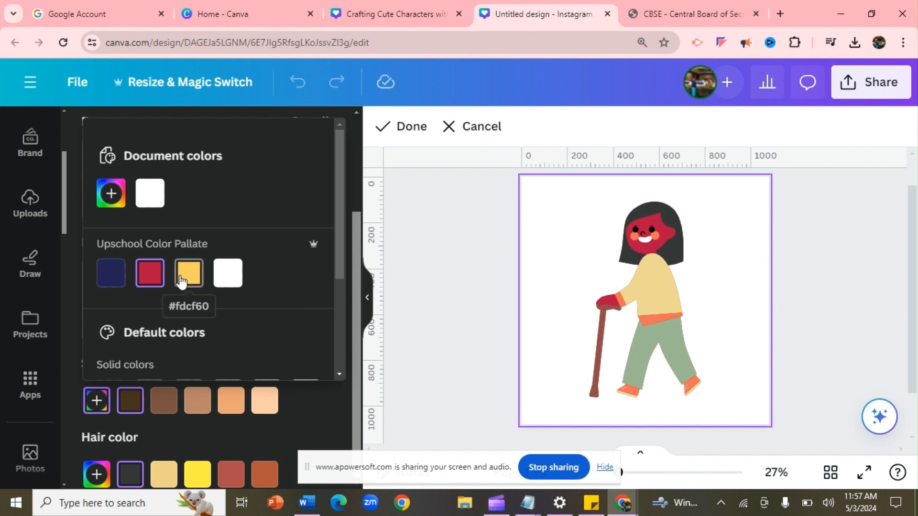
{"action": "left_click", "coordinate": [181, 280]}
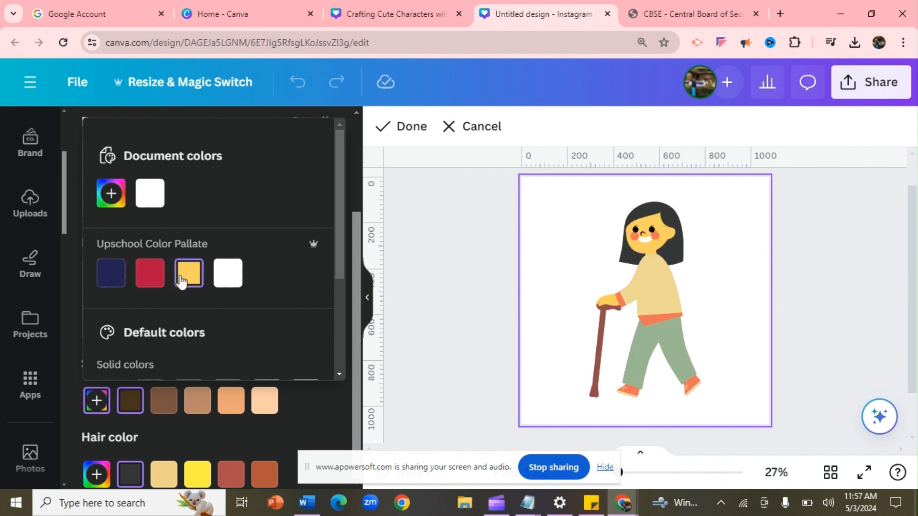
{"action": "left_click", "coordinate": [304, 407]}
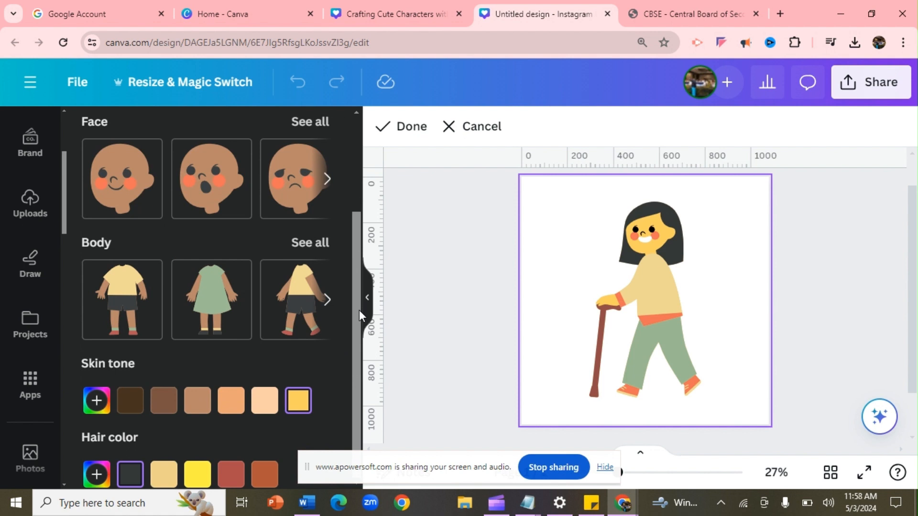
Try rust, red, yellow and pale yellow hair before reverting to black
{"action": "left_click", "coordinate": [266, 476]}
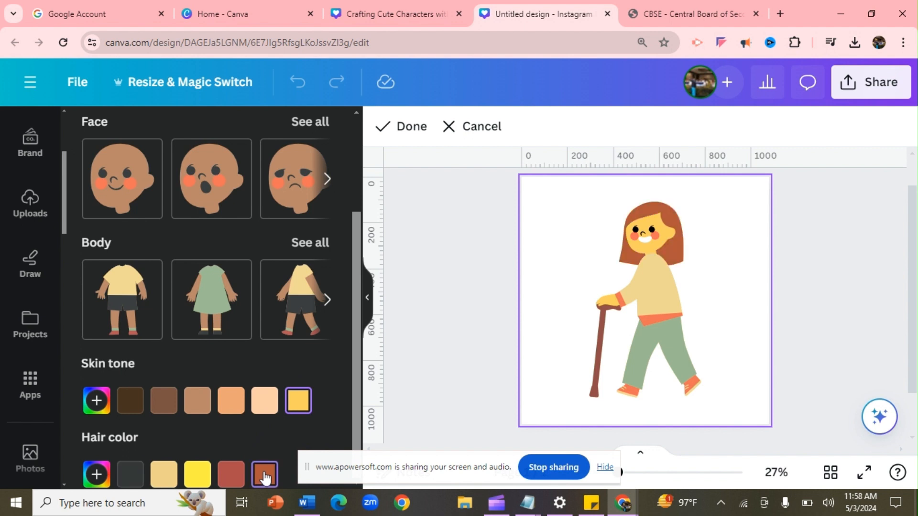
{"action": "left_click", "coordinate": [237, 478]}
{"action": "left_click", "coordinate": [197, 475]}
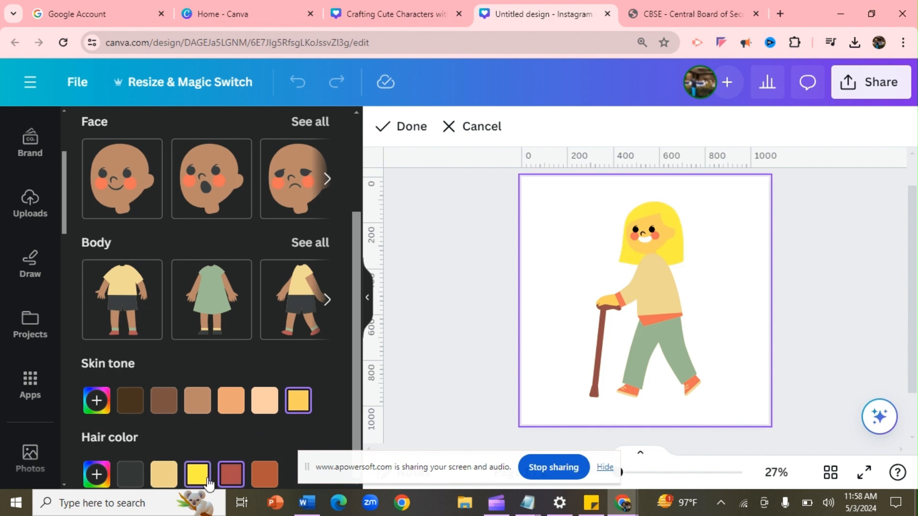
{"action": "left_click", "coordinate": [166, 482]}
{"action": "left_click", "coordinate": [144, 476]}
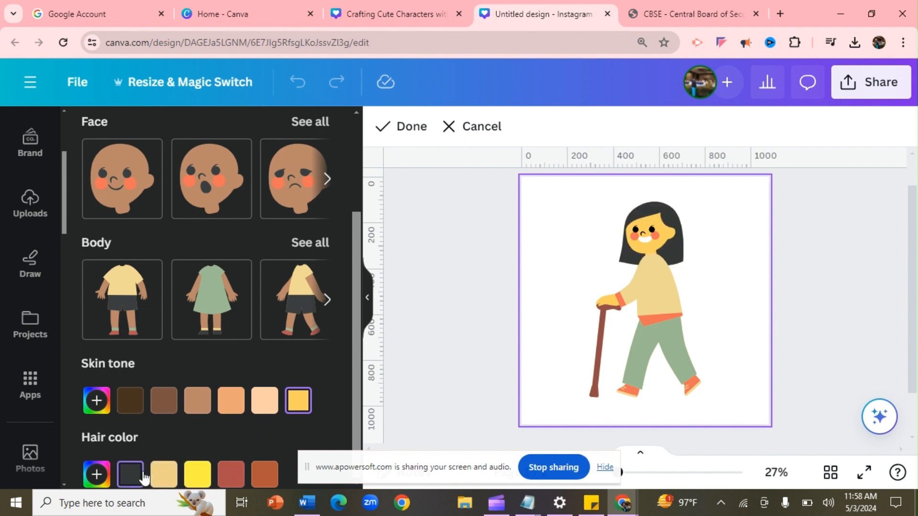
Choose blue hair from the default solid colours after trying grey, purple and light blue
{"action": "left_click", "coordinate": [105, 476]}
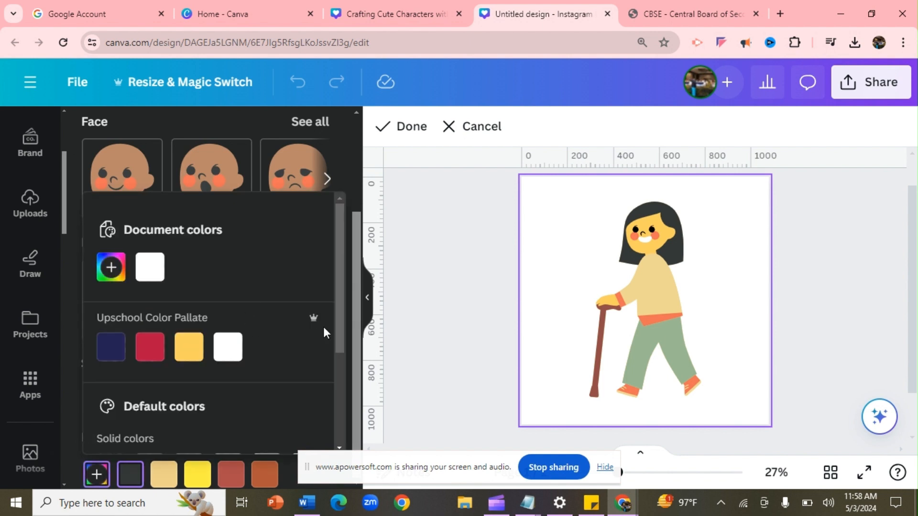
{"action": "scroll", "coordinate": [335, 335], "scroll_direction": "down", "scroll_amount": 2}
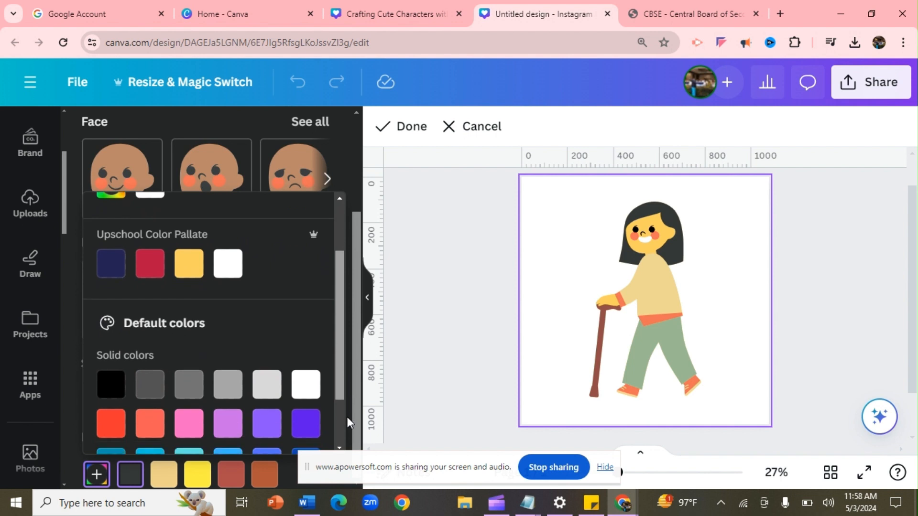
{"action": "scroll", "coordinate": [347, 416], "scroll_direction": "down", "scroll_amount": 1}
{"action": "left_click", "coordinate": [224, 339]}
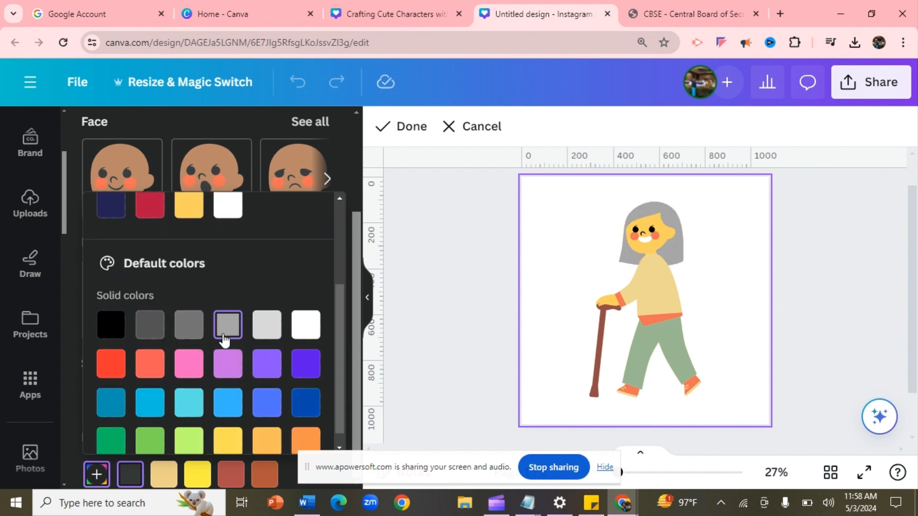
{"action": "left_click", "coordinate": [232, 364]}
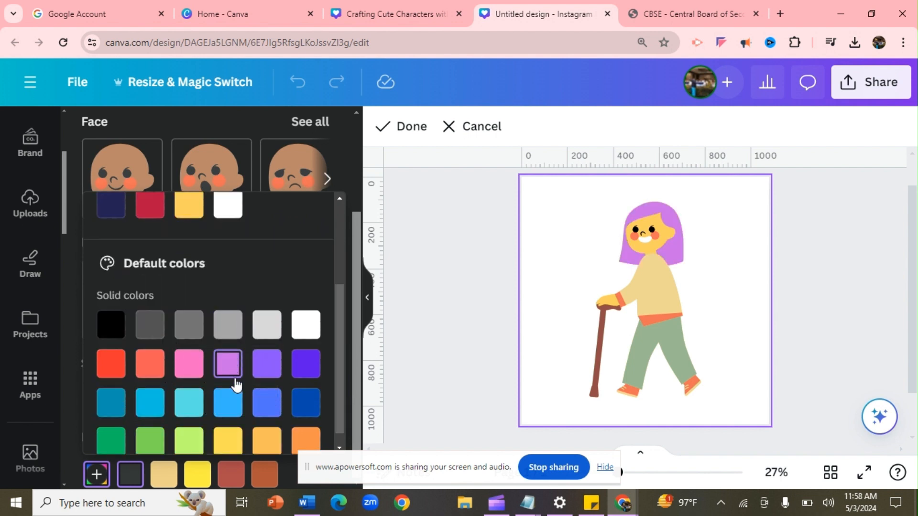
{"action": "left_click", "coordinate": [236, 397]}
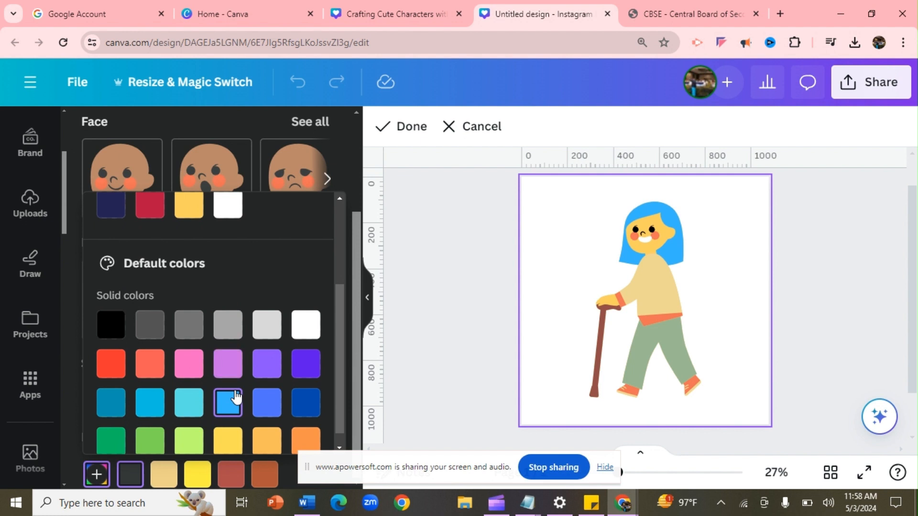
{"action": "left_click", "coordinate": [264, 406]}
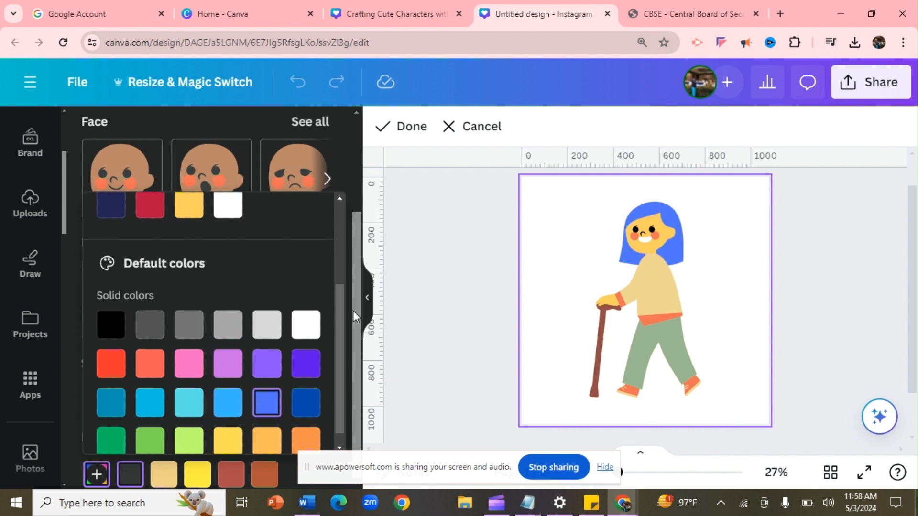
{"action": "mouse_move", "coordinate": [352, 311]}
{"action": "left_mouse_down"}
{"action": "mouse_move", "coordinate": [351, 203]}
{"action": "mouse_move", "coordinate": [353, 297]}
{"action": "left_mouse_up"}
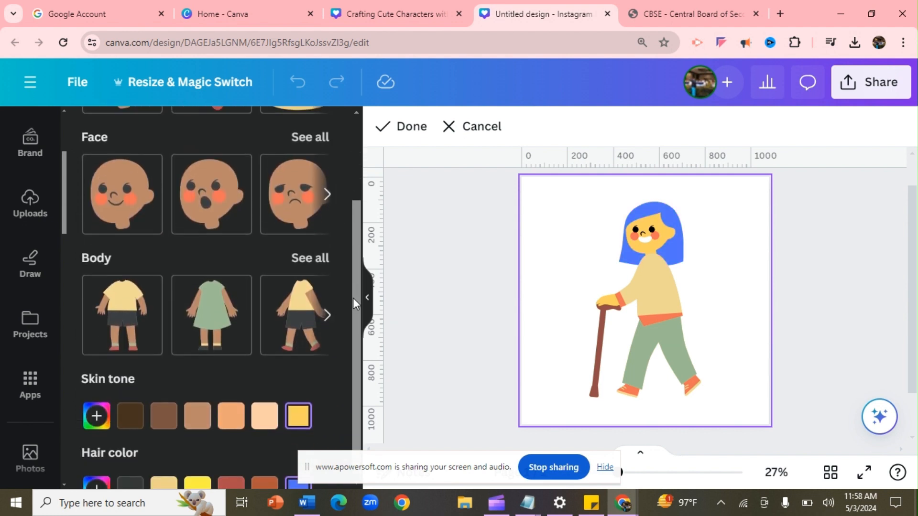
Give the girl long wavy hair in dark charcoal
{"action": "scroll", "coordinate": [334, 137], "scroll_direction": "up", "scroll_amount": 2}
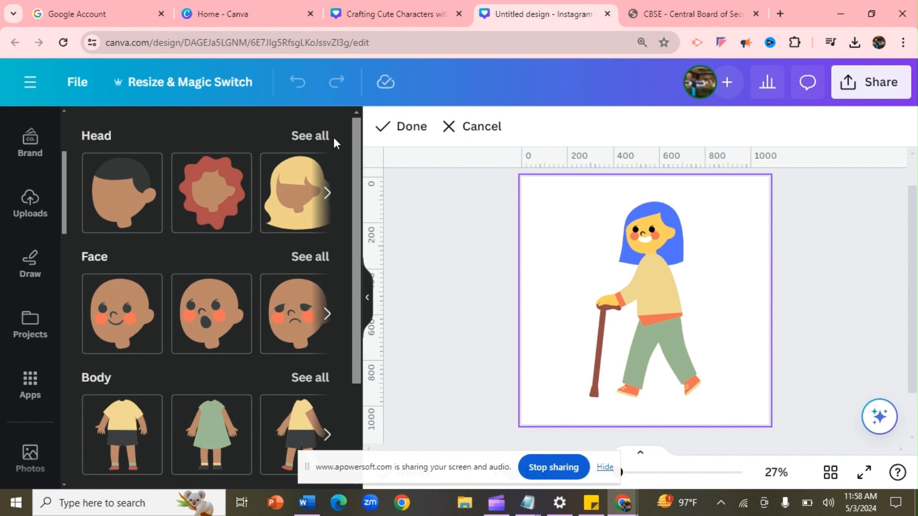
{"action": "left_click", "coordinate": [288, 196]}
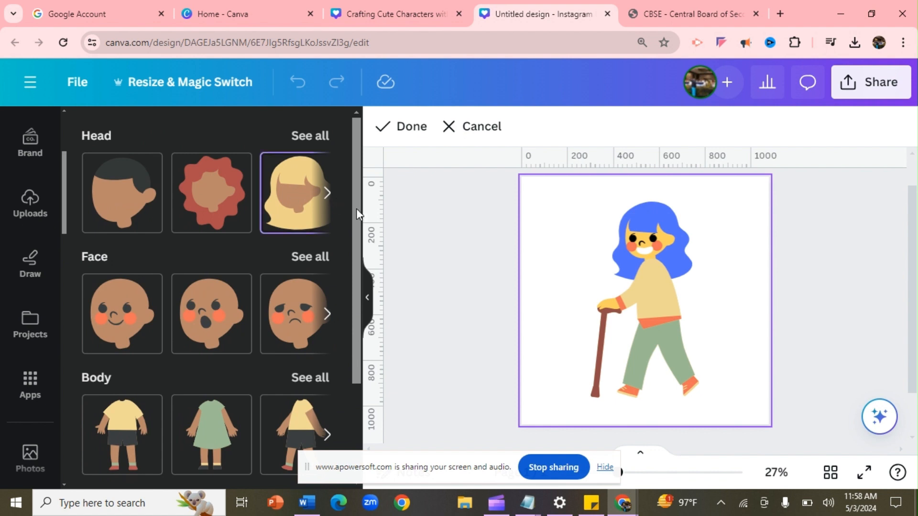
{"action": "scroll", "coordinate": [357, 208], "scroll_direction": "down", "scroll_amount": 3}
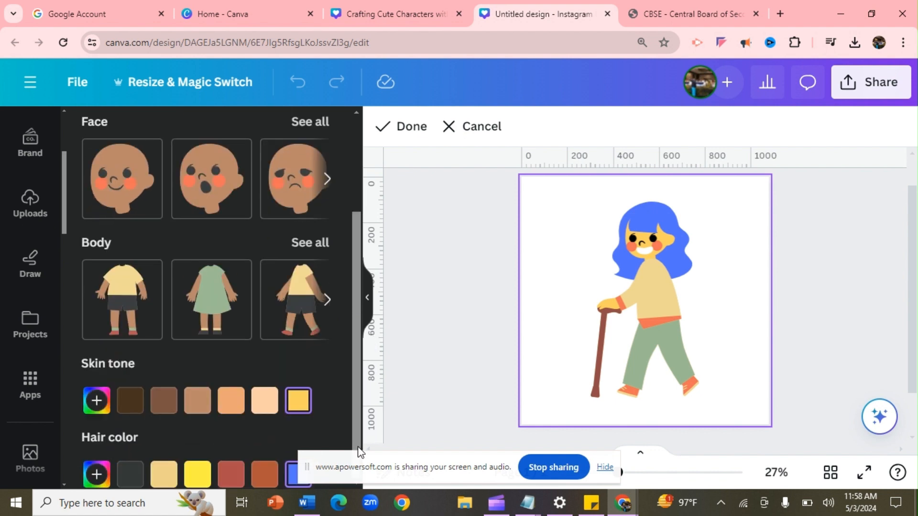
{"action": "left_click", "coordinate": [142, 480]}
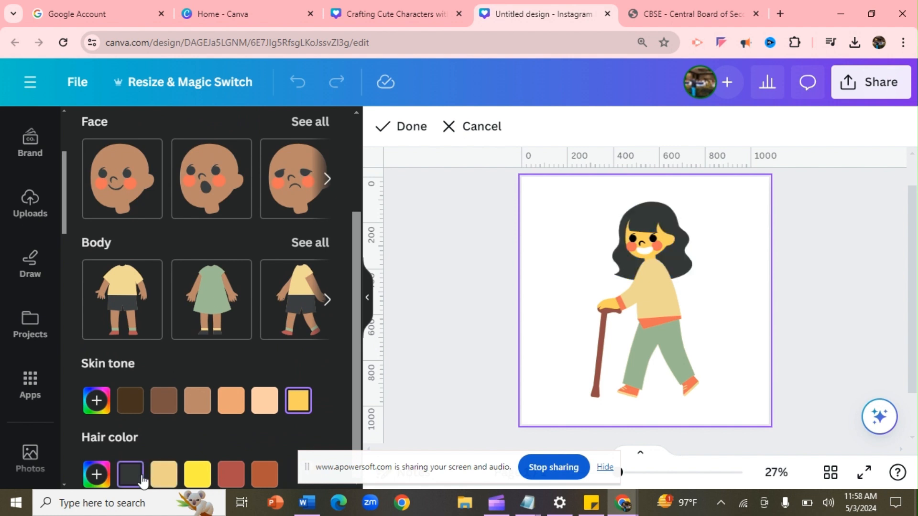
Switch her body to the yellow tee and black shorts and finish editing
{"action": "left_click", "coordinate": [310, 253]}
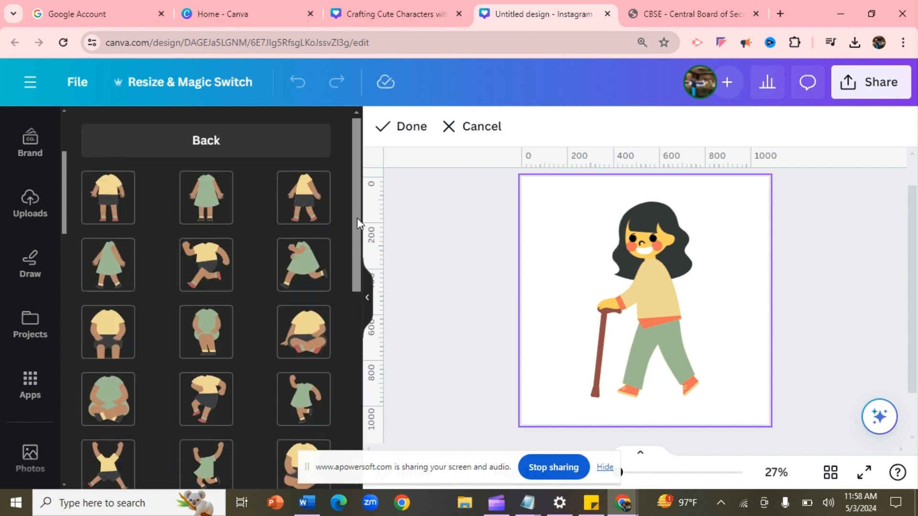
{"action": "scroll", "coordinate": [359, 225], "scroll_direction": "down", "scroll_amount": 1}
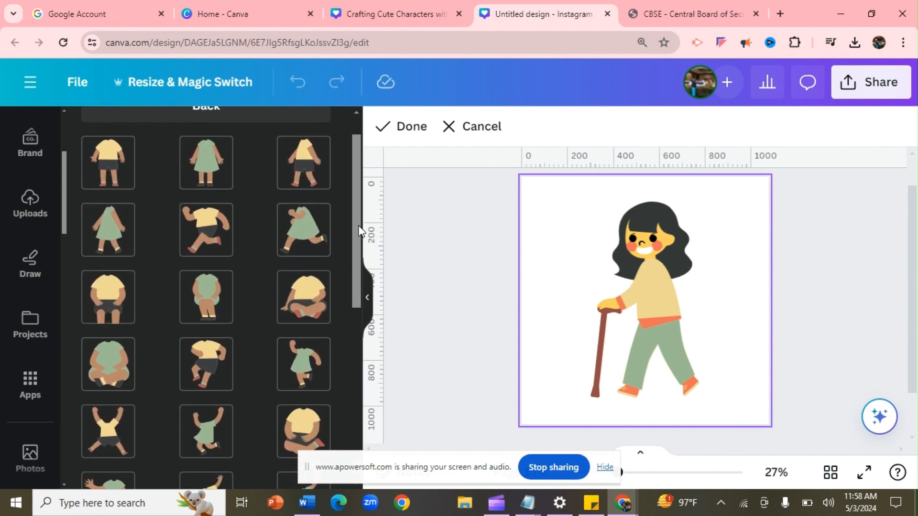
{"action": "left_click", "coordinate": [110, 299]}
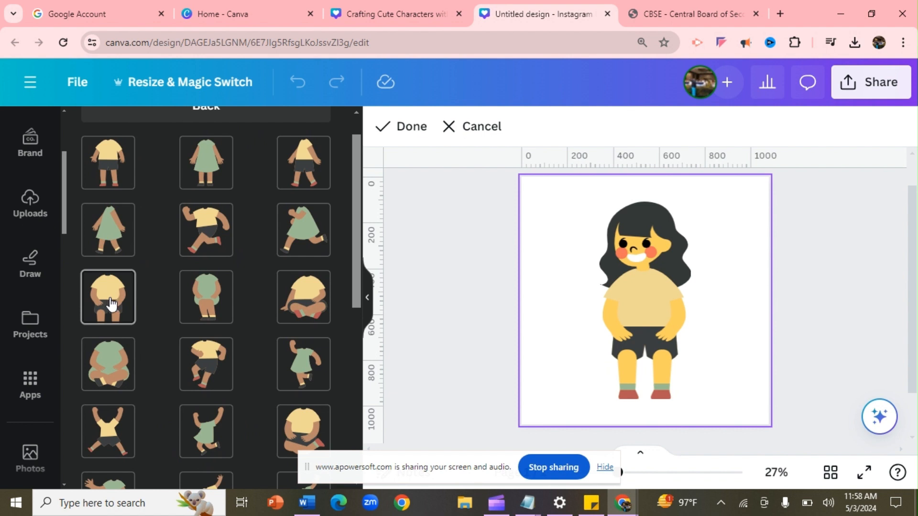
{"action": "left_click", "coordinate": [406, 133]}
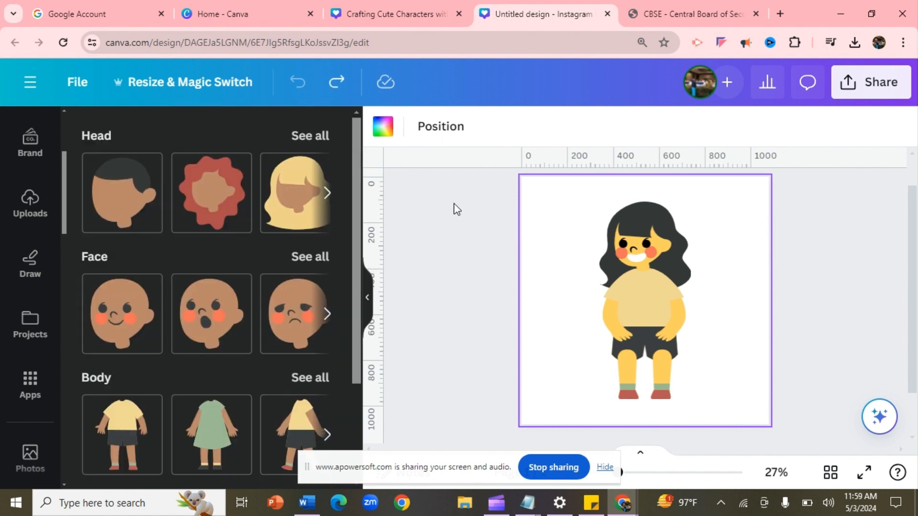
Redo the move that places the girl at the page's left edge
{"action": "left_click", "coordinate": [659, 292]}
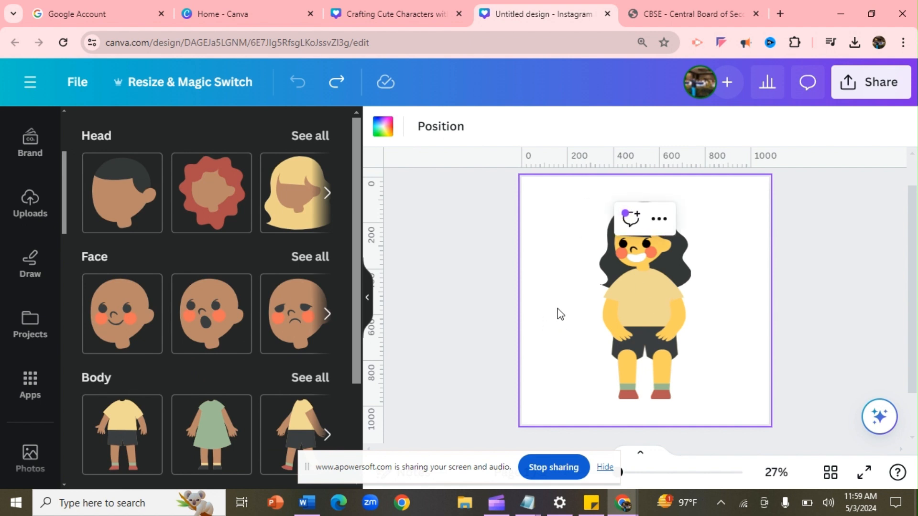
{"action": "left_click", "coordinate": [428, 236]}
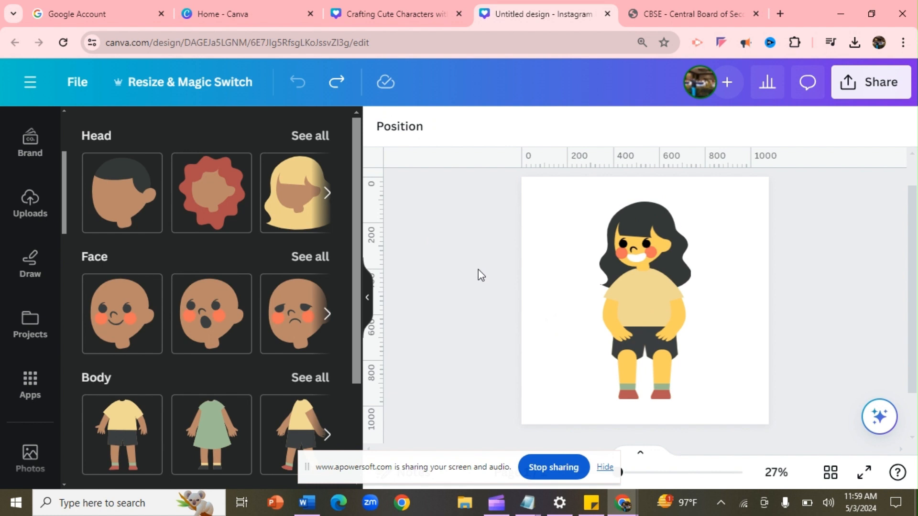
{"action": "key", "text": "ctrl+y"}
{"action": "left_click", "coordinate": [703, 299]}
{"action": "left_click", "coordinate": [558, 282]}
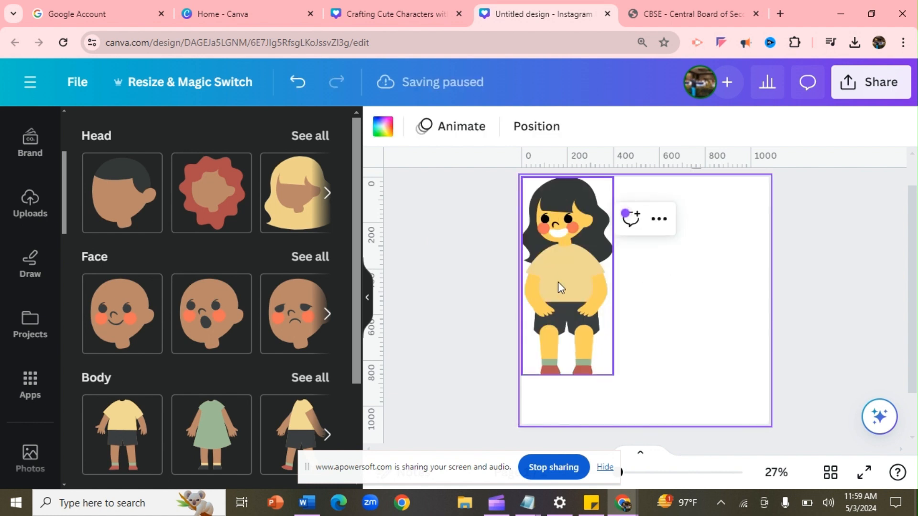
{"action": "left_click", "coordinate": [435, 252]}
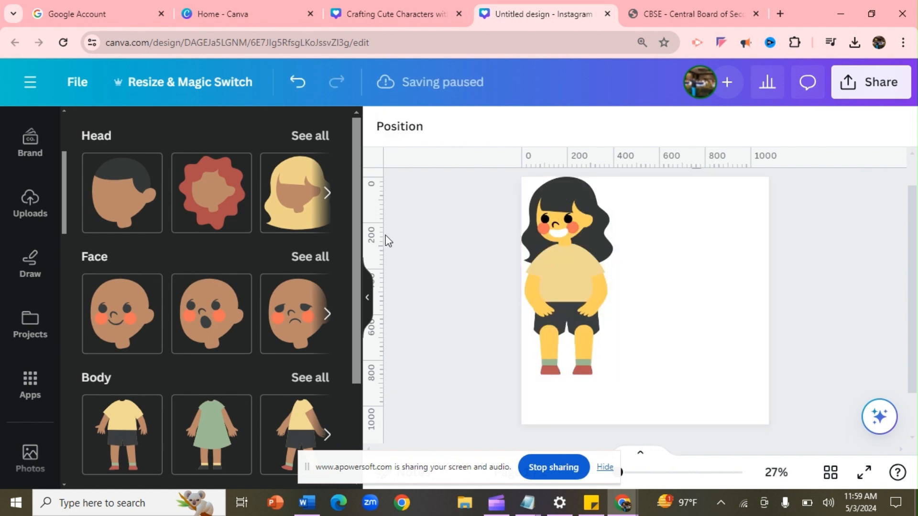
Add a short-haired boy character with a toothy smile and the sitting body
{"action": "left_click", "coordinate": [137, 217]}
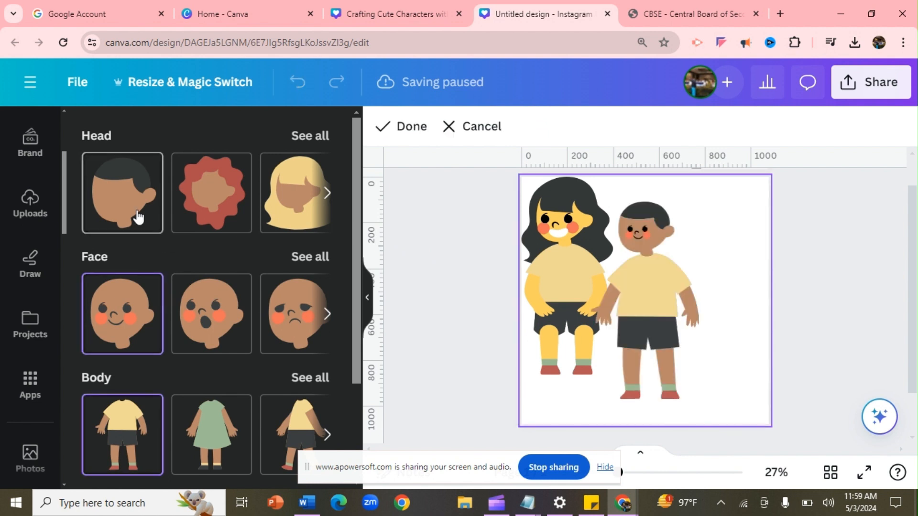
{"action": "left_click", "coordinate": [315, 262]}
{"action": "left_click", "coordinate": [258, 270]}
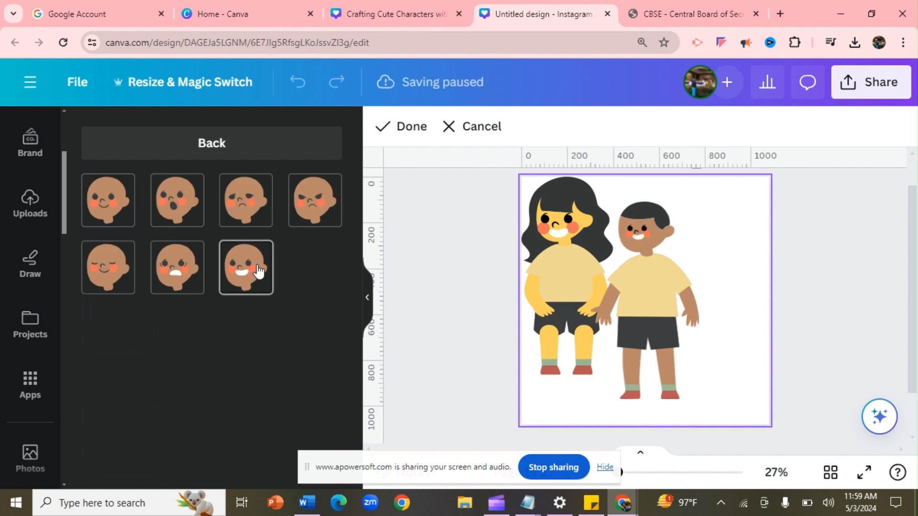
{"action": "left_click", "coordinate": [215, 160]}
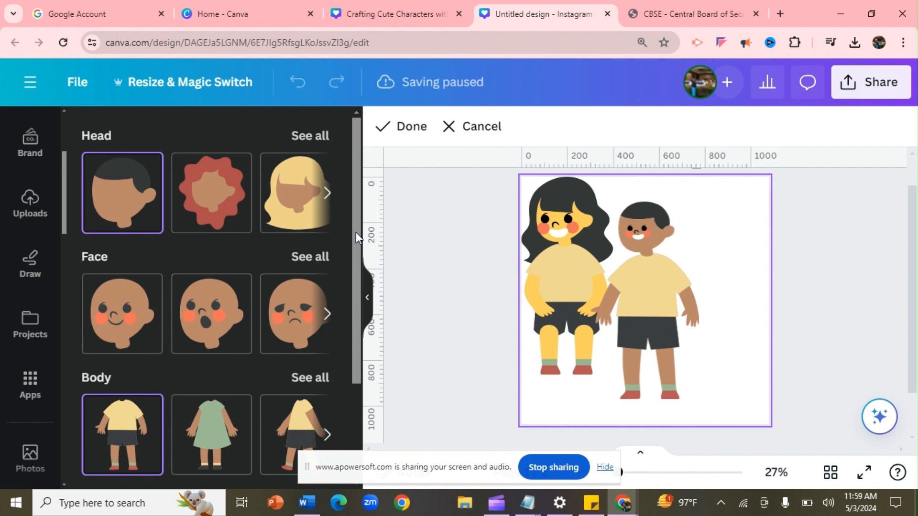
{"action": "left_click_drag", "start_coordinate": [356, 232], "coordinate": [361, 327]}
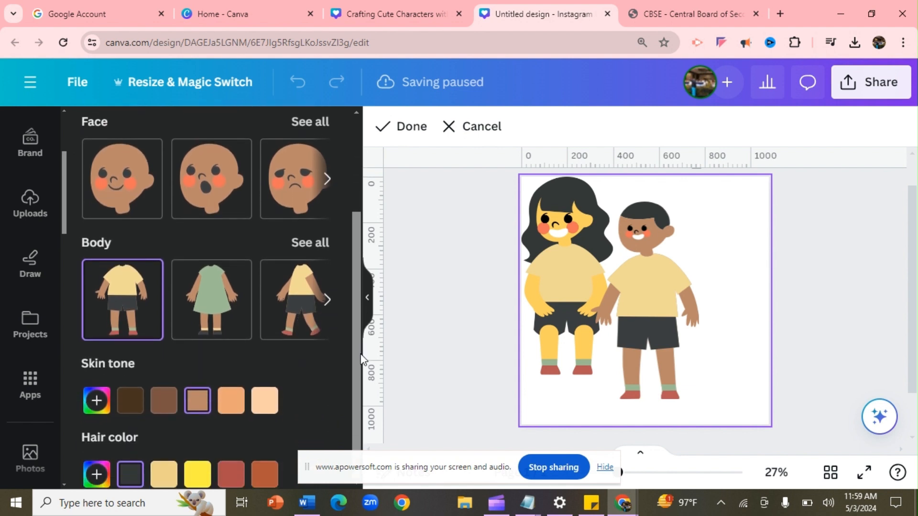
{"action": "left_click", "coordinate": [318, 246]}
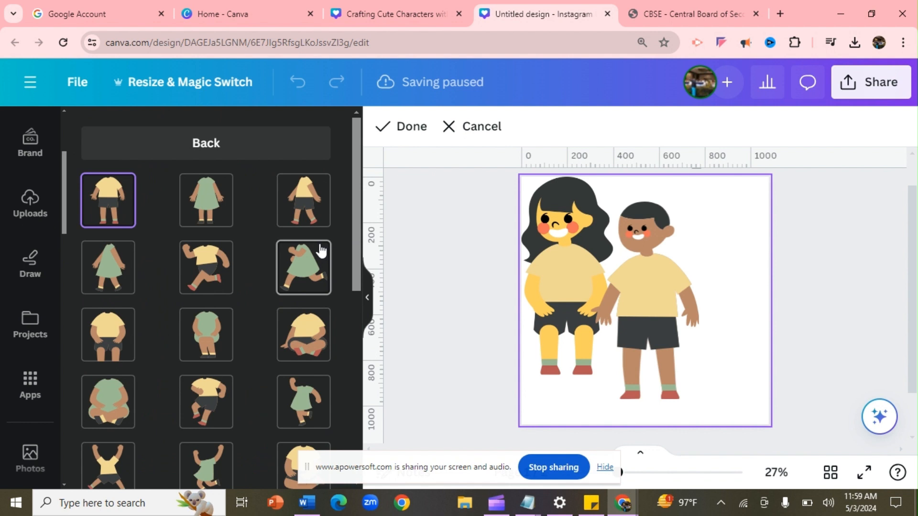
{"action": "left_click", "coordinate": [125, 332]}
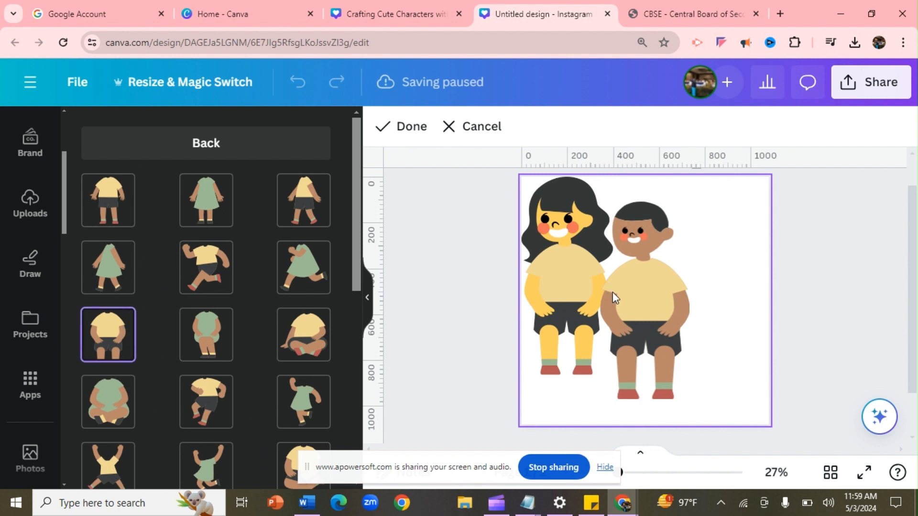
Move the boy to the right of the girl and shrink him
{"action": "left_click", "coordinate": [415, 130]}
{"action": "left_click", "coordinate": [526, 263]}
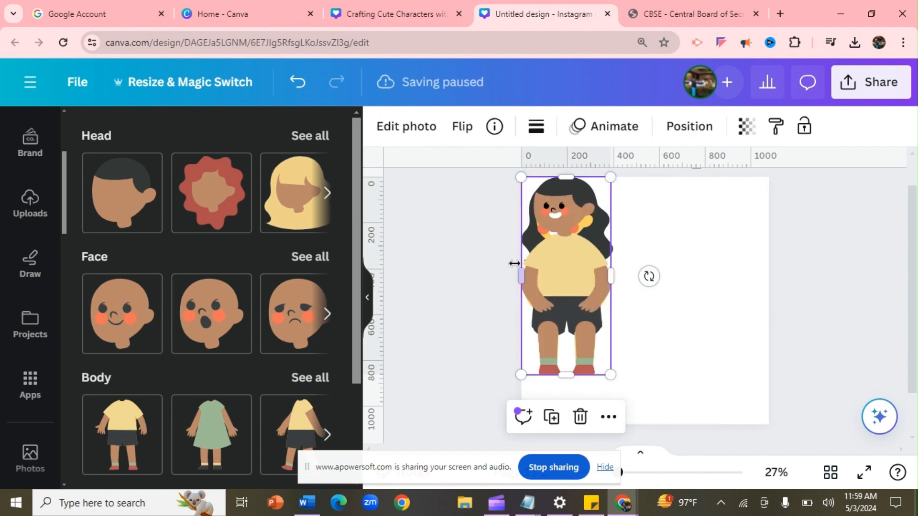
{"action": "left_click_drag", "start_coordinate": [552, 273], "coordinate": [688, 307]}
{"action": "left_click_drag", "start_coordinate": [744, 209], "coordinate": [707, 291]}
Resize the girl to match the seated boy's height and line her up beside him
{"action": "left_click", "coordinate": [573, 234]}
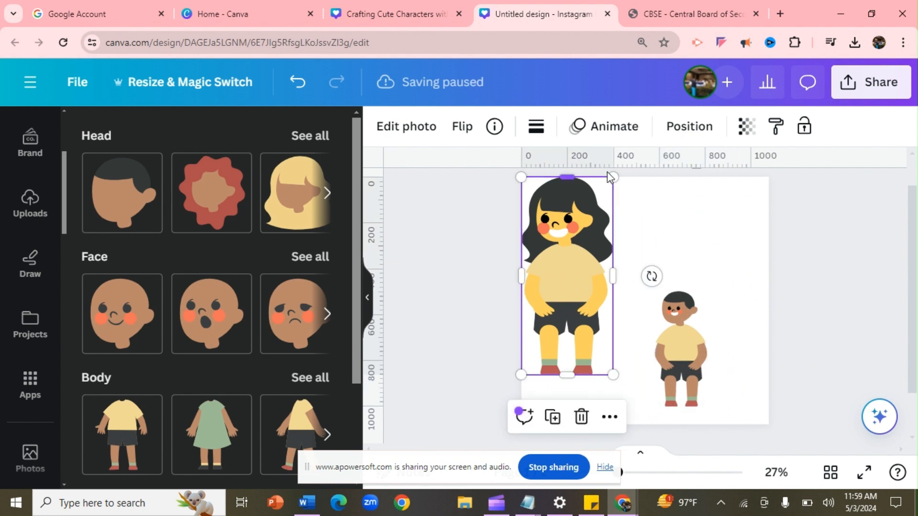
{"action": "left_click_drag", "start_coordinate": [613, 178], "coordinate": [615, 306]}
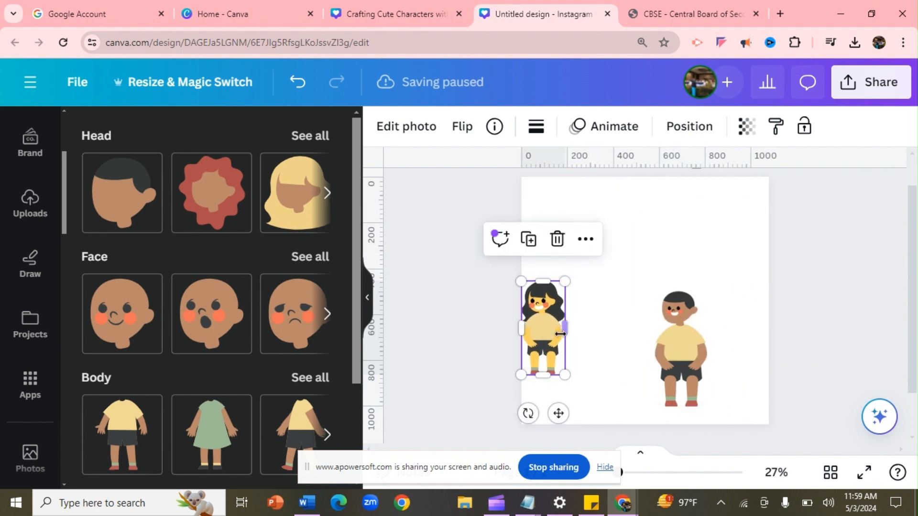
{"action": "left_click_drag", "start_coordinate": [549, 337], "coordinate": [574, 359]}
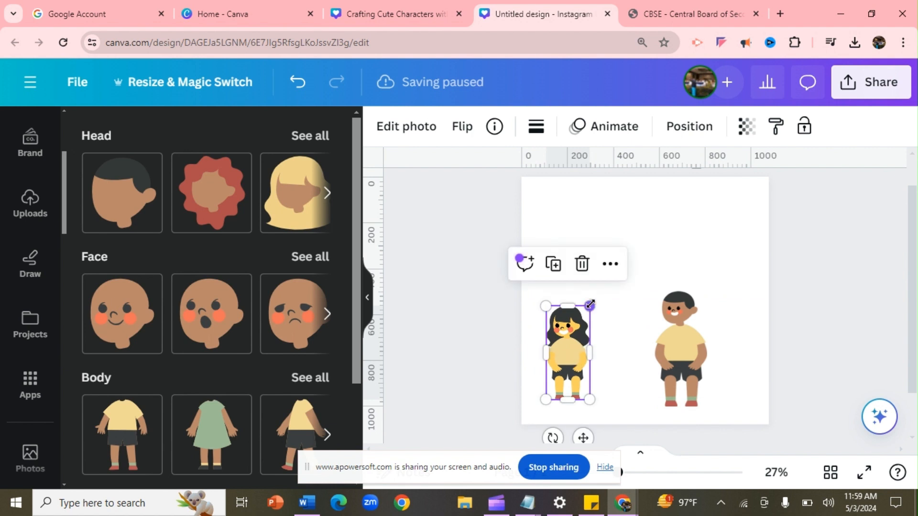
{"action": "left_click_drag", "start_coordinate": [590, 305], "coordinate": [596, 291]}
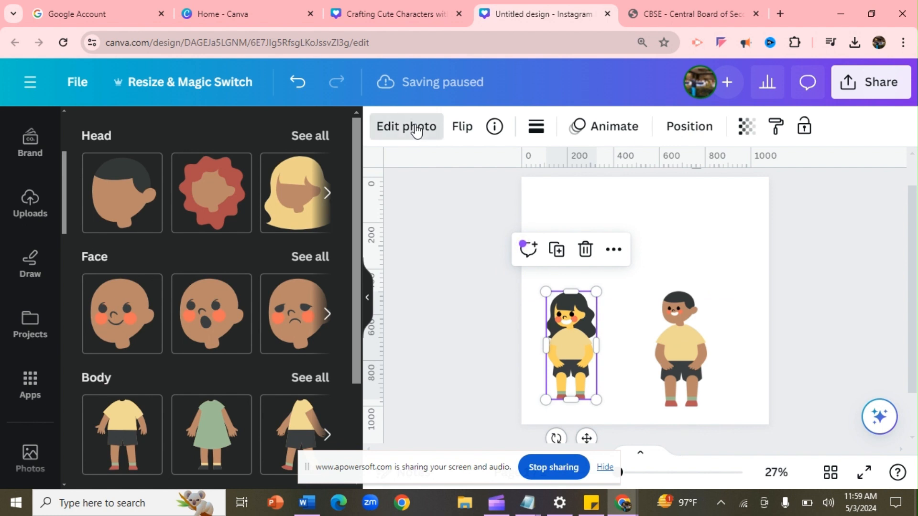
{"action": "left_click", "coordinate": [433, 210]}
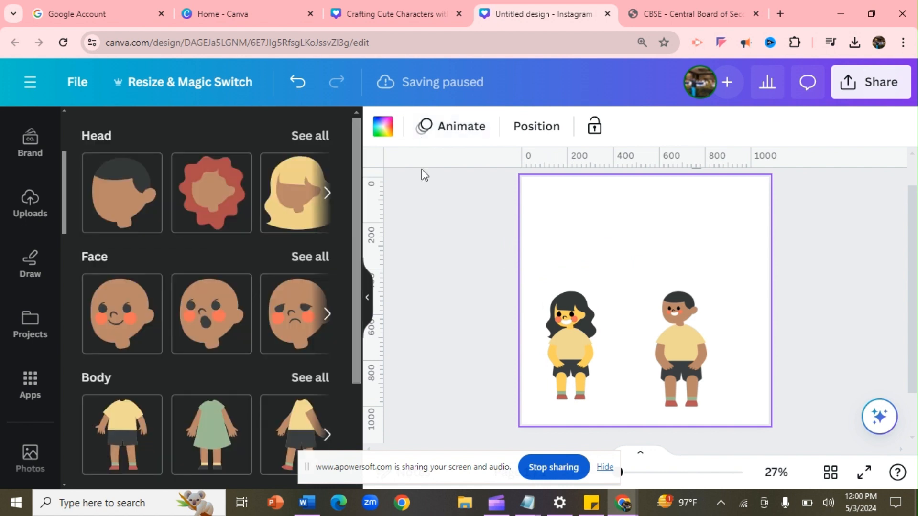
{"action": "left_click", "coordinate": [578, 323]}
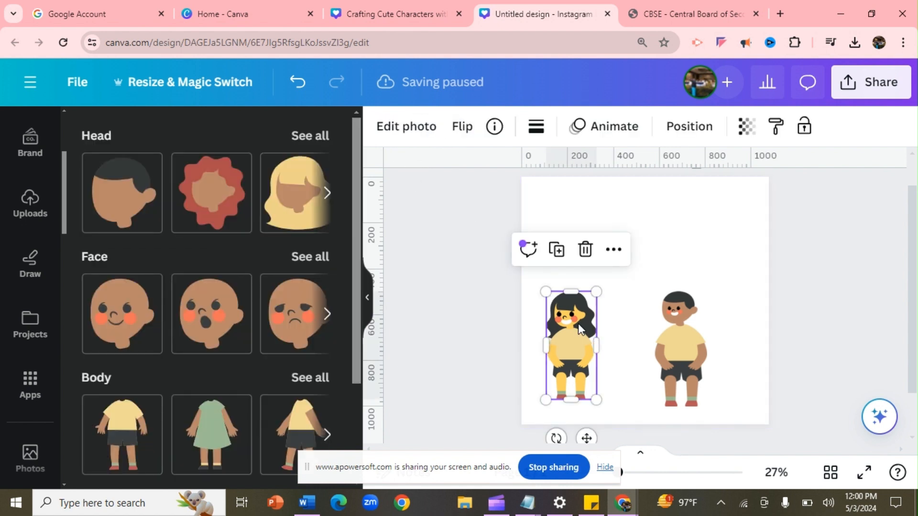
{"action": "left_click", "coordinate": [413, 141]}
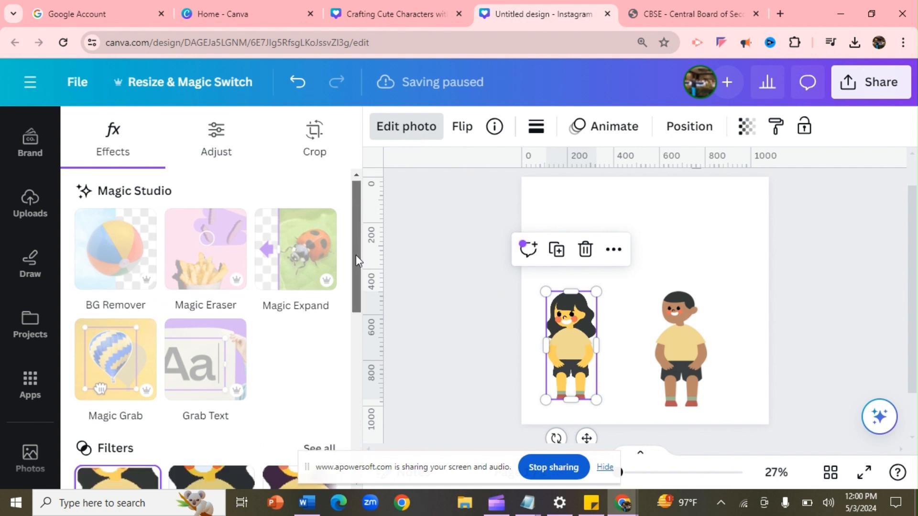
{"action": "scroll", "coordinate": [356, 255], "scroll_direction": "down", "scroll_amount": 4}
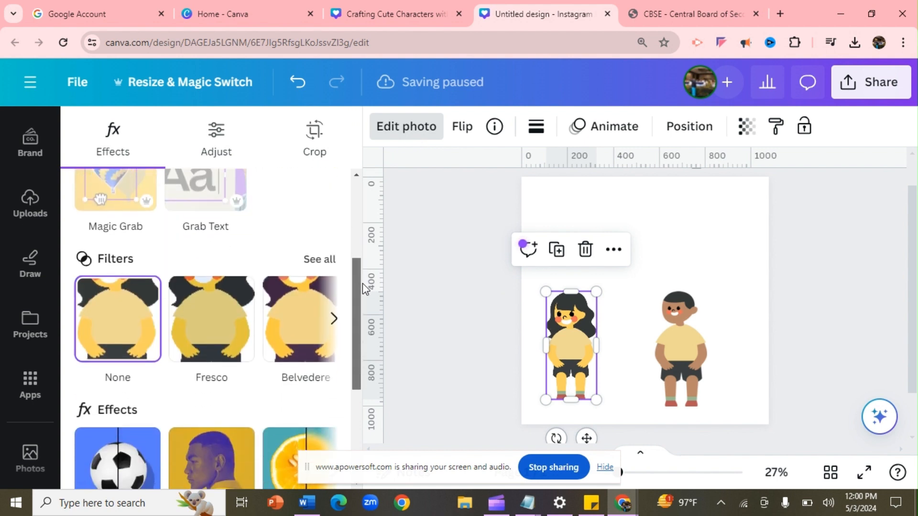
{"action": "left_click", "coordinate": [327, 261]}
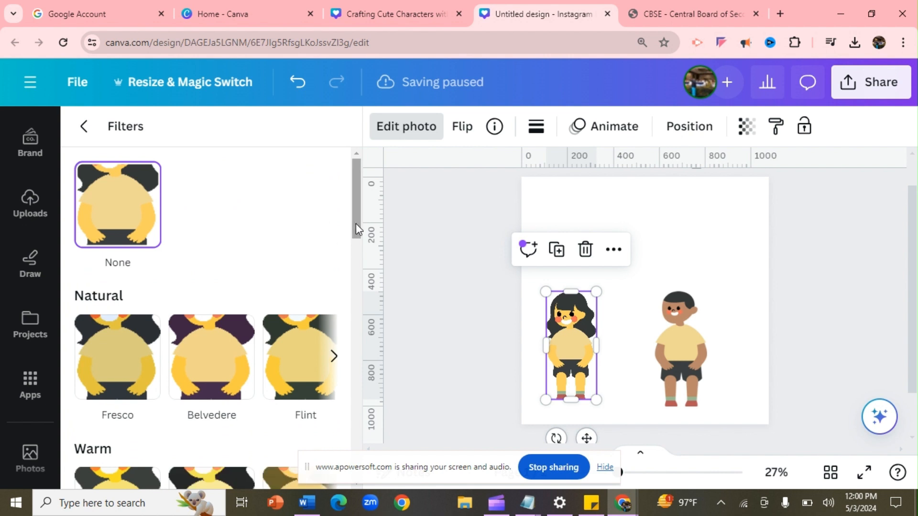
{"action": "left_click_drag", "start_coordinate": [355, 223], "coordinate": [352, 257]}
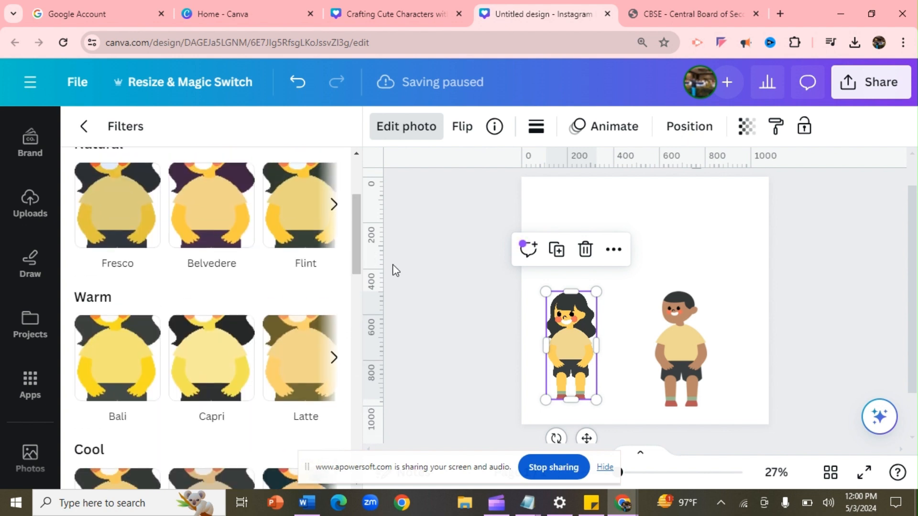
{"action": "left_click", "coordinate": [426, 260]}
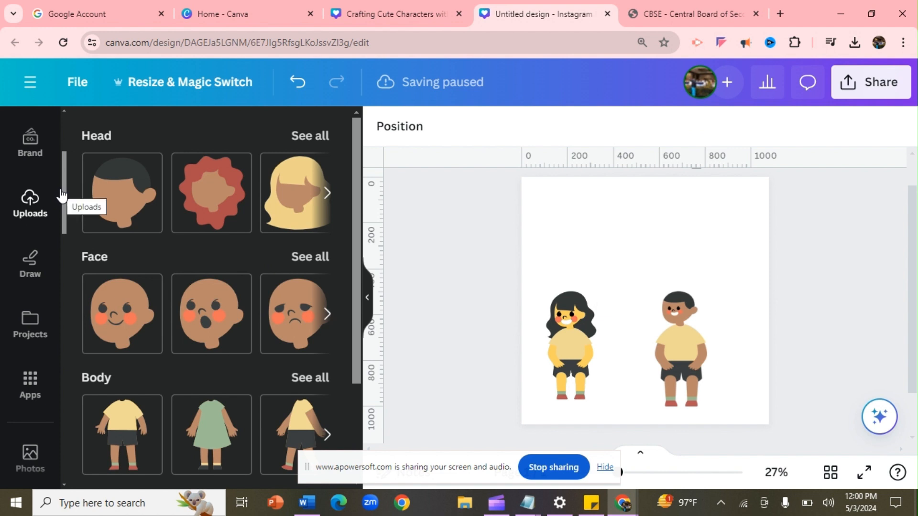
Replace the flower vase search with 'sofa' and browse all sofa graphics for a blue sofa
{"action": "left_click_drag", "start_coordinate": [65, 188], "coordinate": [65, 122]}
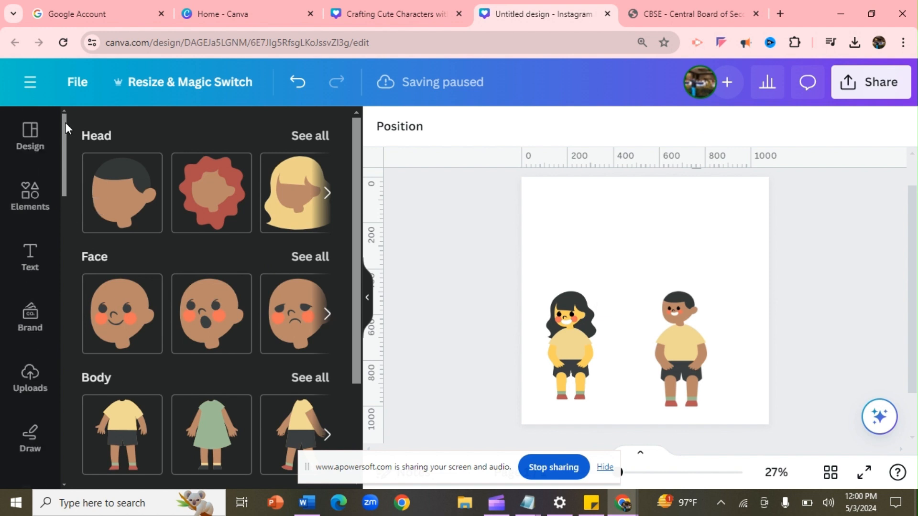
{"action": "left_click", "coordinate": [29, 197]}
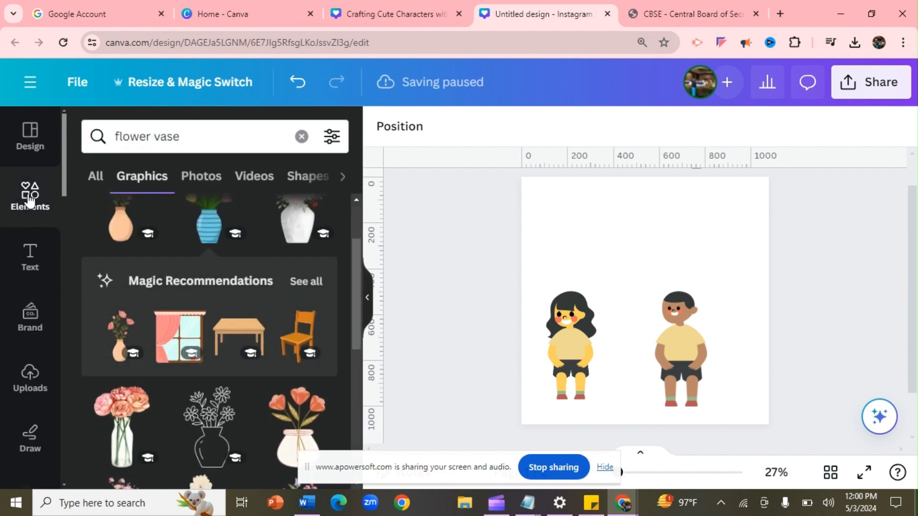
{"action": "left_click", "coordinate": [185, 136]}
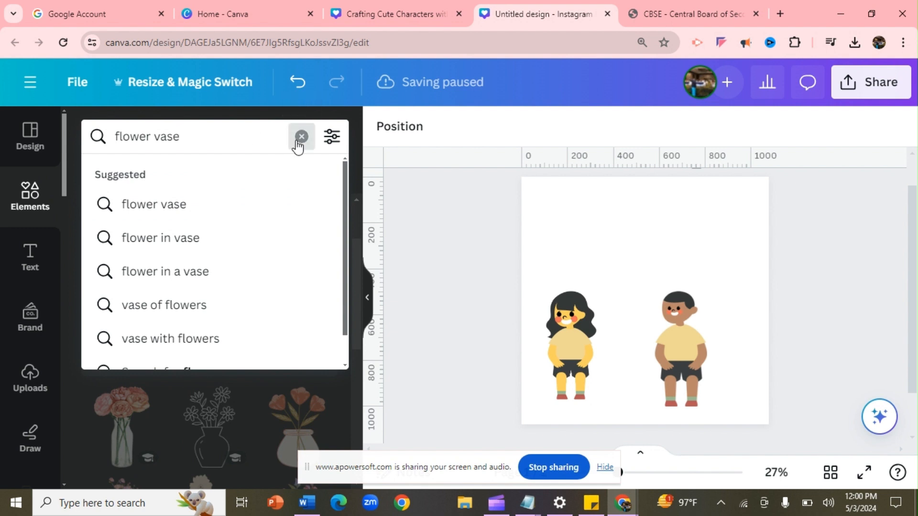
{"action": "left_click", "coordinate": [297, 141]}
{"action": "type", "text": "sof"}
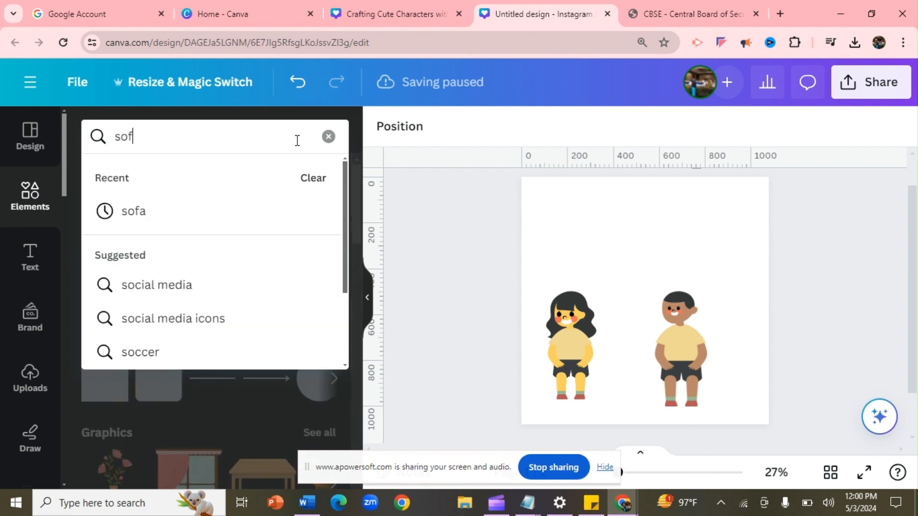
{"action": "type", "text": "a"}
{"action": "key", "text": "Return"}
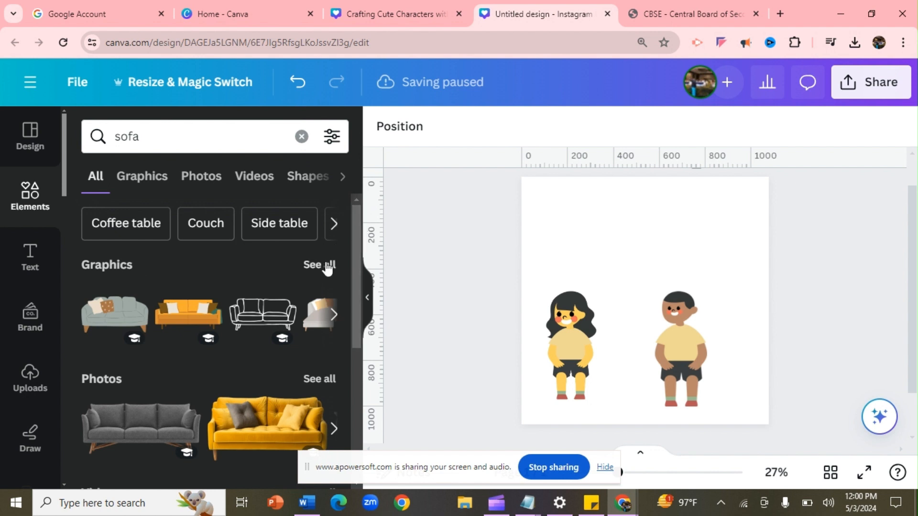
{"action": "left_click", "coordinate": [328, 266]}
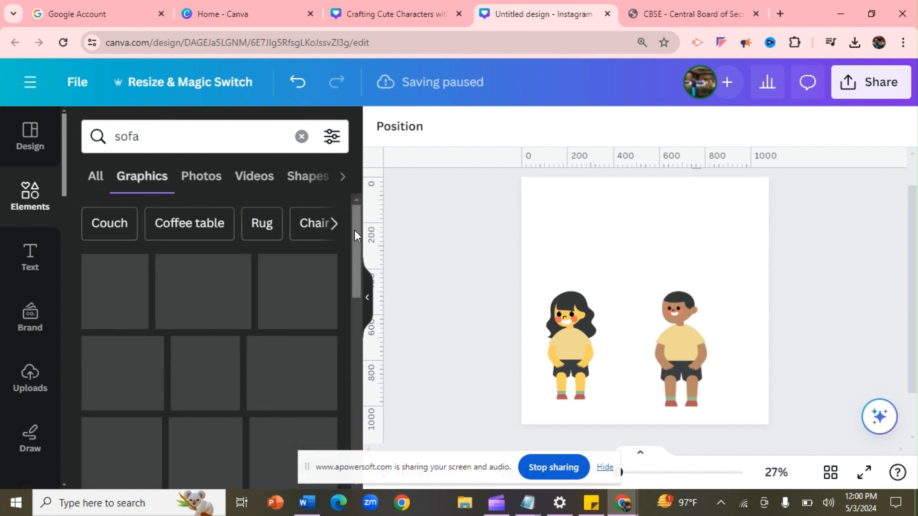
{"action": "left_click_drag", "start_coordinate": [355, 231], "coordinate": [368, 297]}
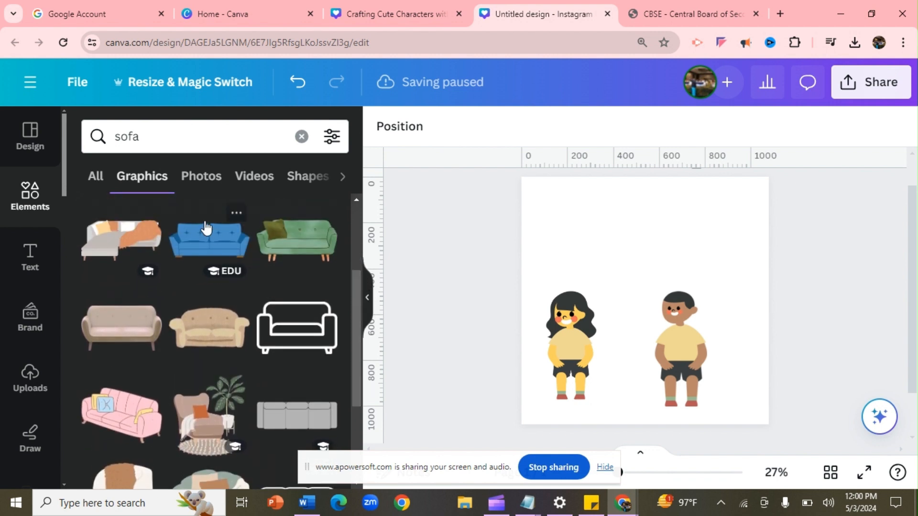
Add the blue sofa graphic and enlarge it behind the children
{"action": "left_click", "coordinate": [211, 237]}
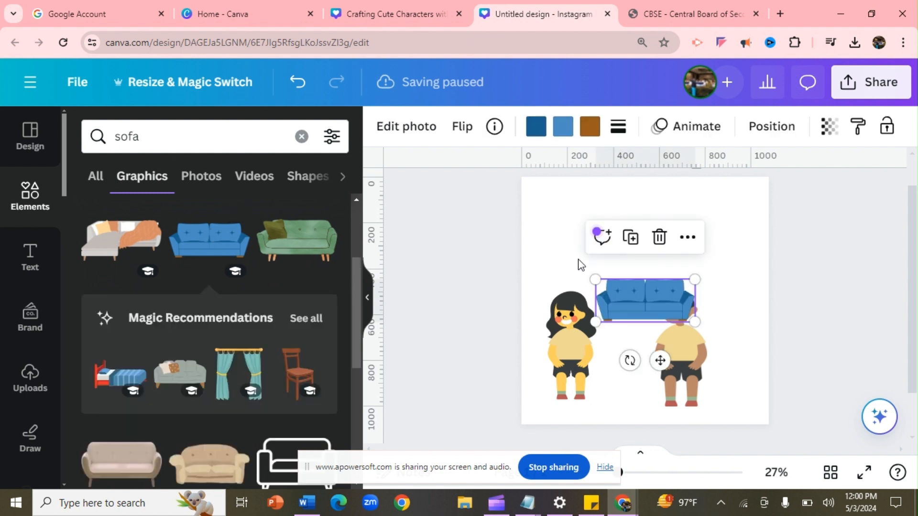
{"action": "left_click_drag", "start_coordinate": [598, 281], "coordinate": [532, 252]}
{"action": "left_click_drag", "start_coordinate": [696, 250], "coordinate": [752, 226]}
{"action": "left_click_drag", "start_coordinate": [668, 287], "coordinate": [672, 304]}
Send the sofa back two layers so it sits behind both children
{"action": "left_click", "coordinate": [558, 359]}
{"action": "right_click", "coordinate": [558, 358]}
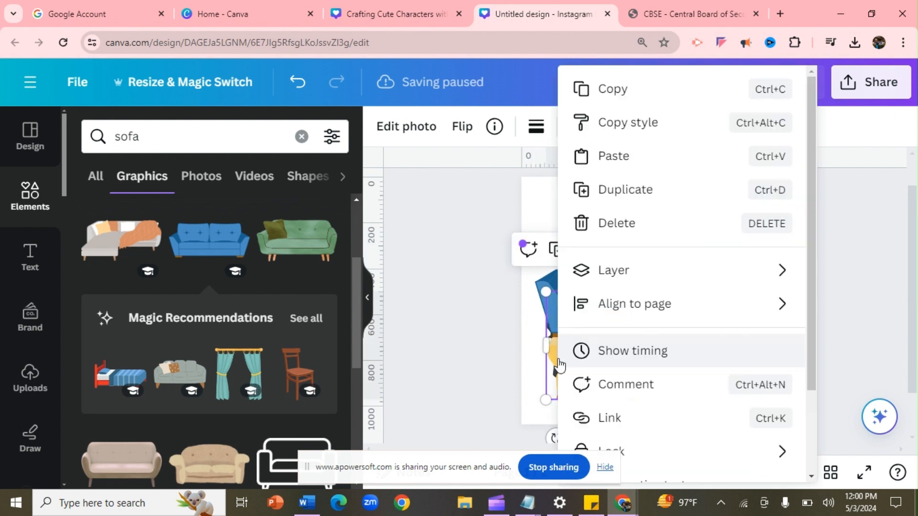
{"action": "mouse_move", "coordinate": [644, 271]}
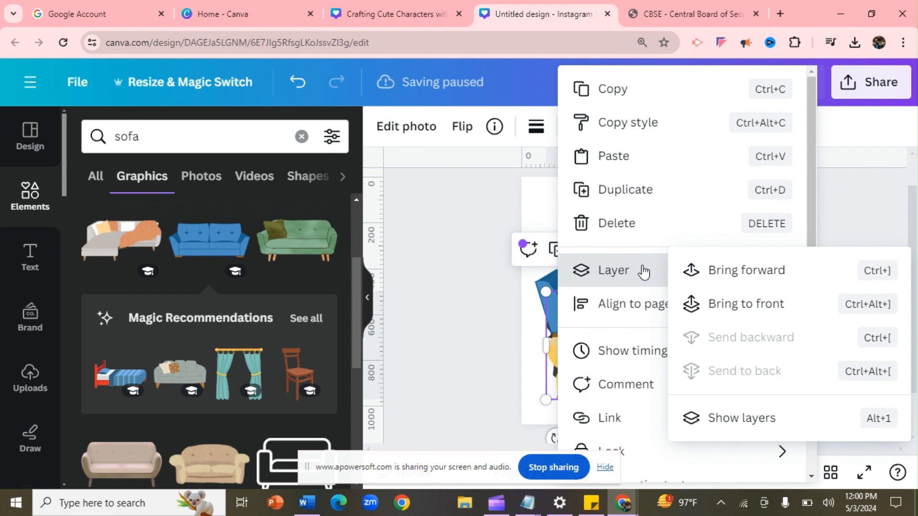
{"action": "left_click", "coordinate": [436, 320]}
{"action": "left_click", "coordinate": [649, 268]}
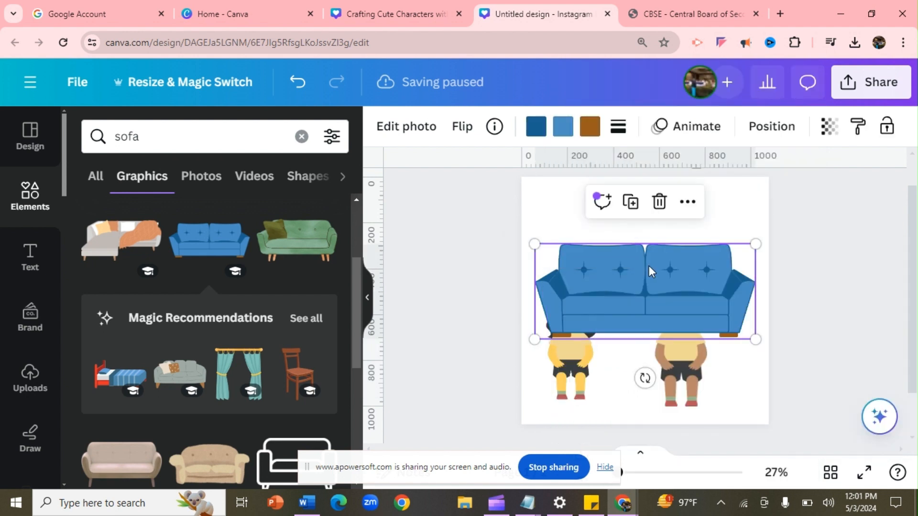
{"action": "right_click", "coordinate": [649, 268]}
{"action": "mouse_move", "coordinate": [650, 270]}
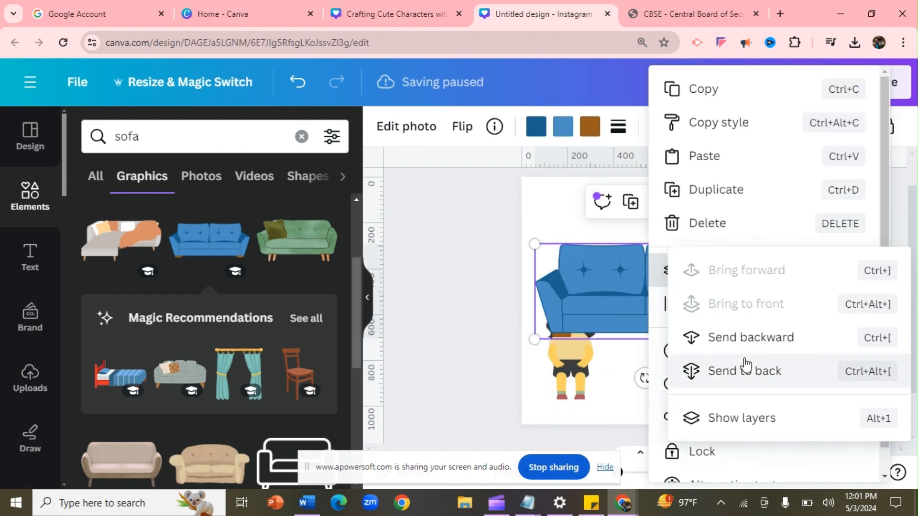
{"action": "left_click", "coordinate": [760, 341]}
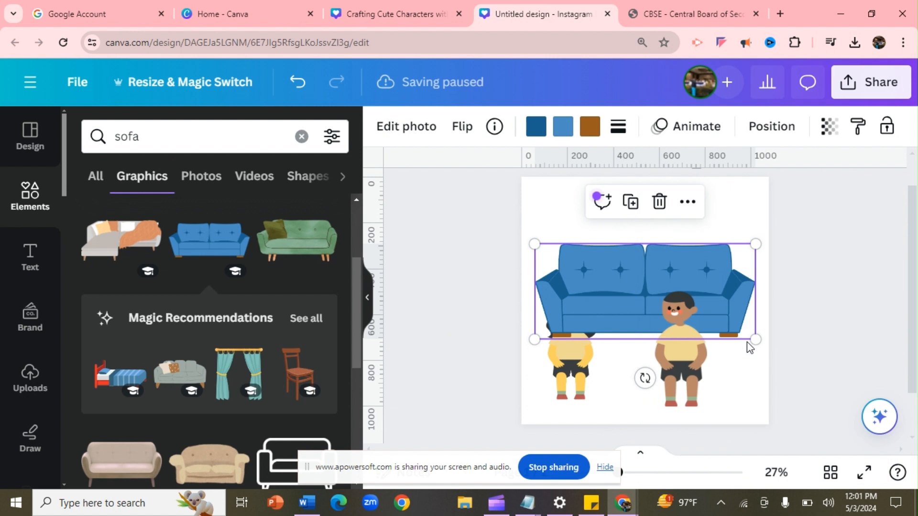
{"action": "right_click", "coordinate": [628, 311]}
{"action": "mouse_move", "coordinate": [670, 275]}
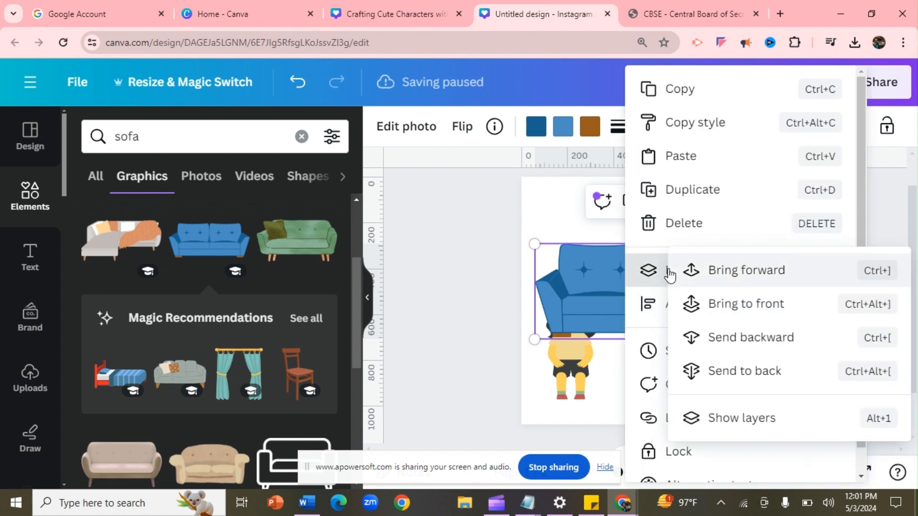
{"action": "left_click", "coordinate": [749, 339]}
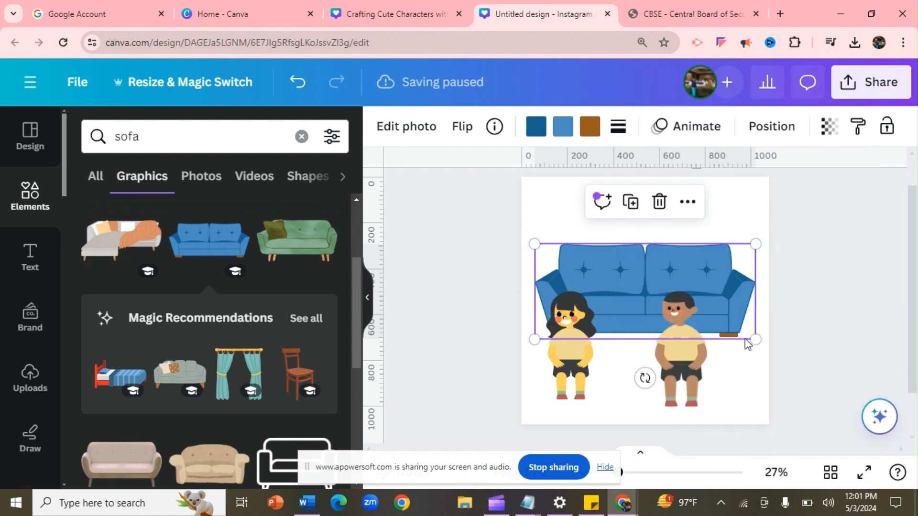
Shrink the boy onto the sofa's right seat and the girl onto its left seat
{"action": "left_click_drag", "start_coordinate": [693, 353], "coordinate": [715, 286]}
{"action": "left_click_drag", "start_coordinate": [727, 236], "coordinate": [720, 244]}
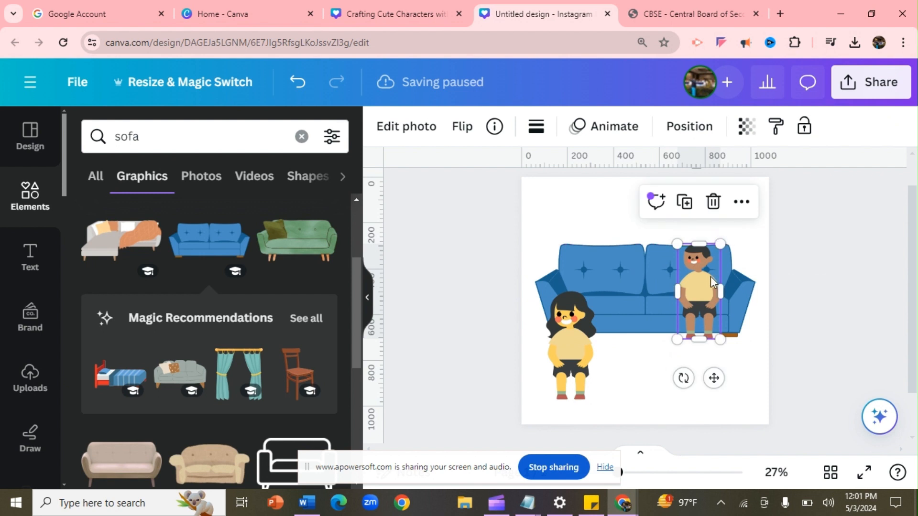
{"action": "left_click_drag", "start_coordinate": [704, 282], "coordinate": [709, 273]}
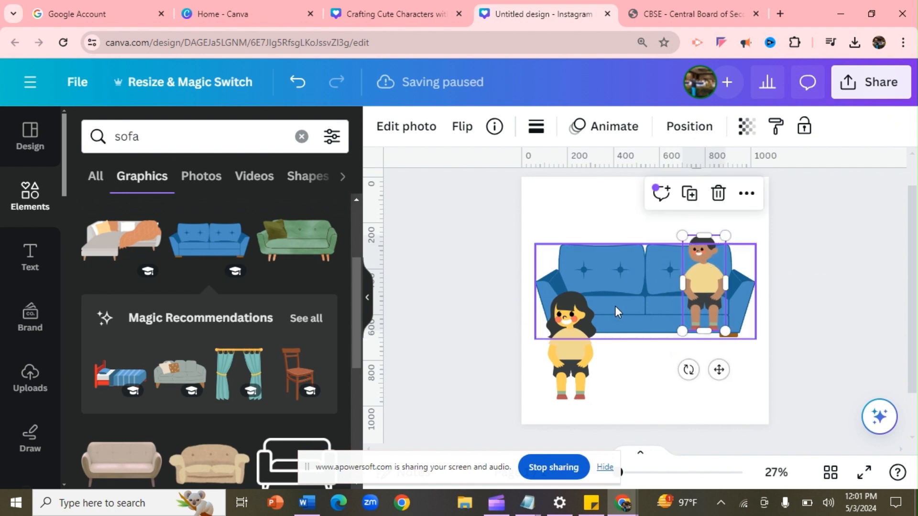
{"action": "left_click", "coordinate": [582, 340]}
{"action": "left_click_drag", "start_coordinate": [582, 339], "coordinate": [582, 292]}
{"action": "mouse_move", "coordinate": [595, 246]}
{"action": "left_mouse_down"}
{"action": "mouse_move", "coordinate": [586, 273]}
{"action": "mouse_move", "coordinate": [590, 259]}
{"action": "left_mouse_up"}
{"action": "left_click_drag", "start_coordinate": [572, 303], "coordinate": [588, 283]}
Search Elements for 'carpet' and browse all carpet graphics
{"action": "left_click", "coordinate": [650, 392]}
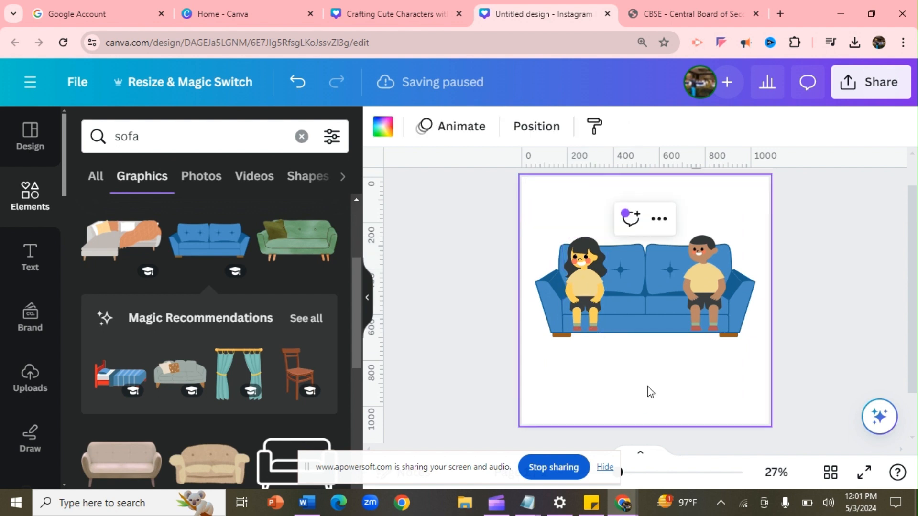
{"action": "left_click", "coordinate": [28, 188]}
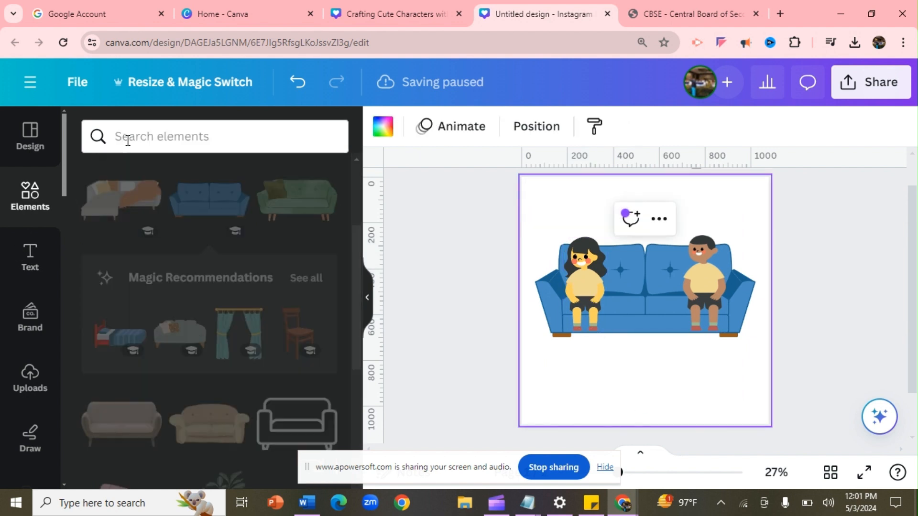
{"action": "left_click", "coordinate": [175, 144]}
{"action": "type", "text": "carpet"}
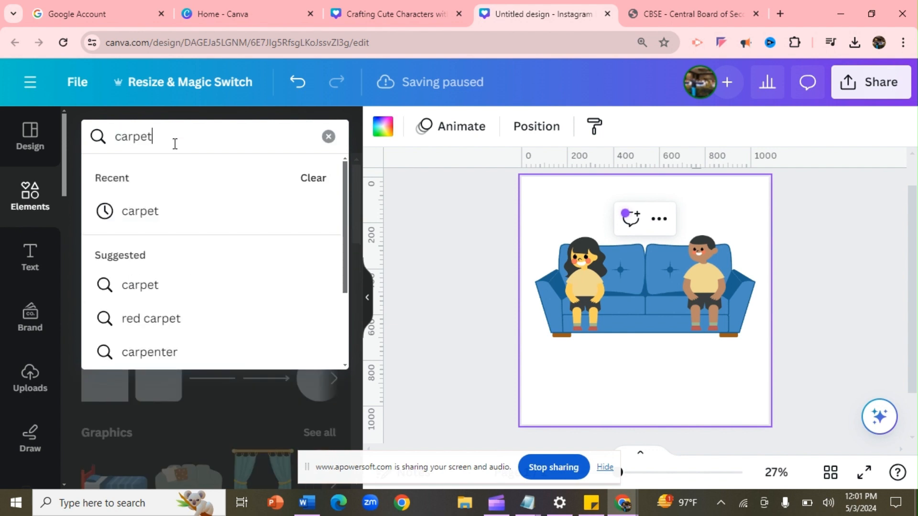
{"action": "key", "text": "Return"}
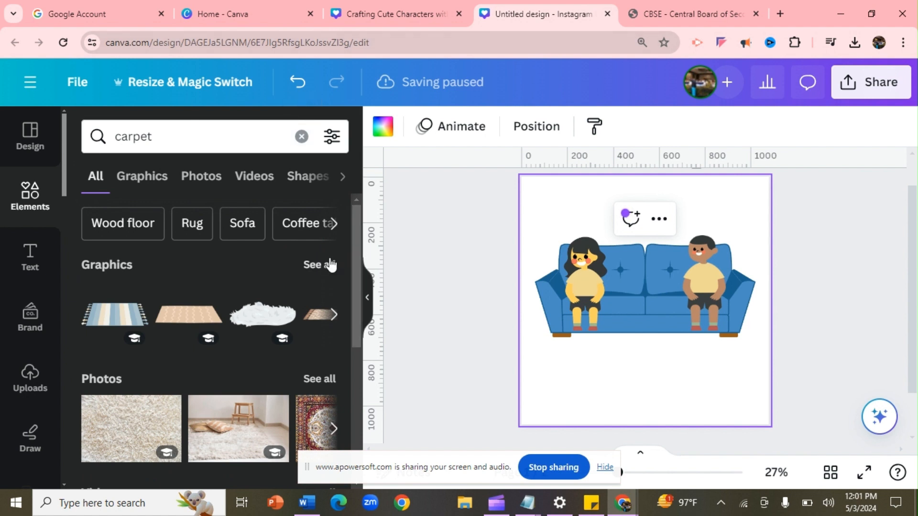
{"action": "left_click", "coordinate": [330, 265]}
{"action": "scroll", "coordinate": [354, 234], "scroll_direction": "down", "scroll_amount": 1}
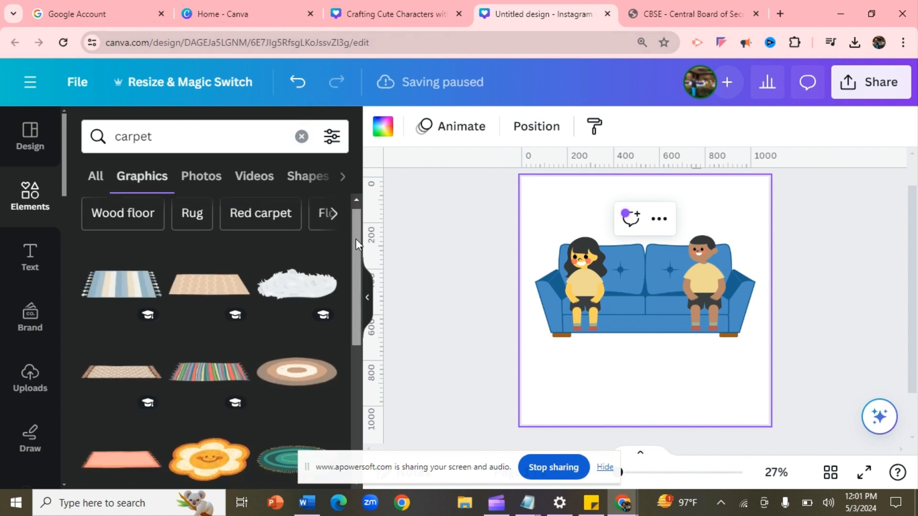
{"action": "left_click_drag", "start_coordinate": [356, 239], "coordinate": [358, 298]}
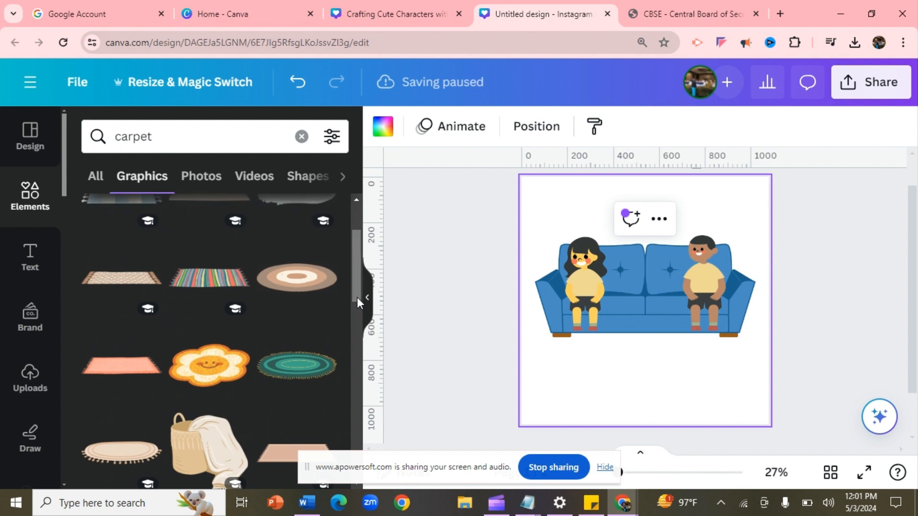
Add the round beige rug below the sofa, enlarged to about 931 by 328
{"action": "left_click", "coordinate": [291, 285]}
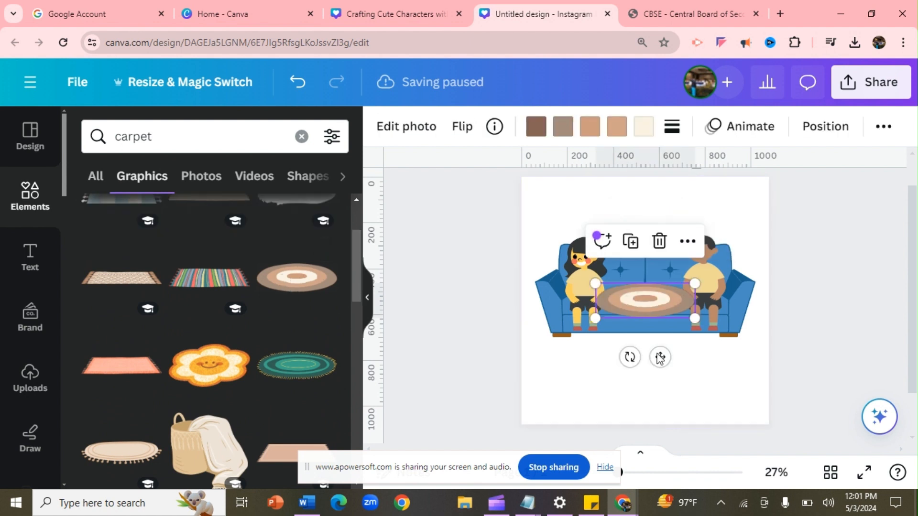
{"action": "left_click_drag", "start_coordinate": [655, 303], "coordinate": [767, 435]}
{"action": "left_click_drag", "start_coordinate": [595, 400], "coordinate": [553, 406]}
{"action": "left_click_drag", "start_coordinate": [658, 381], "coordinate": [645, 377]}
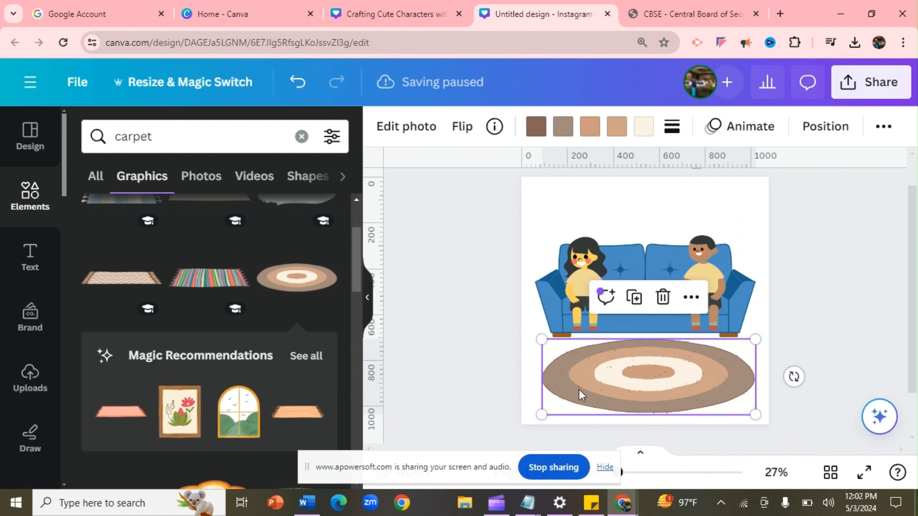
{"action": "left_click", "coordinate": [440, 363]}
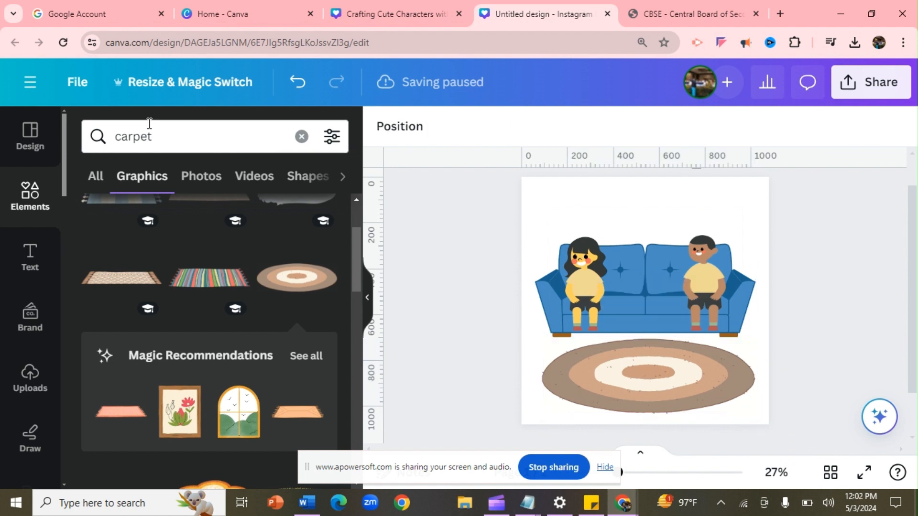
Select the 'carpet' text in the element search box for replacement
{"action": "left_click", "coordinate": [157, 136]}
{"action": "key", "text": "Escape"}
{"action": "left_click_drag", "start_coordinate": [157, 136], "coordinate": [115, 132]}
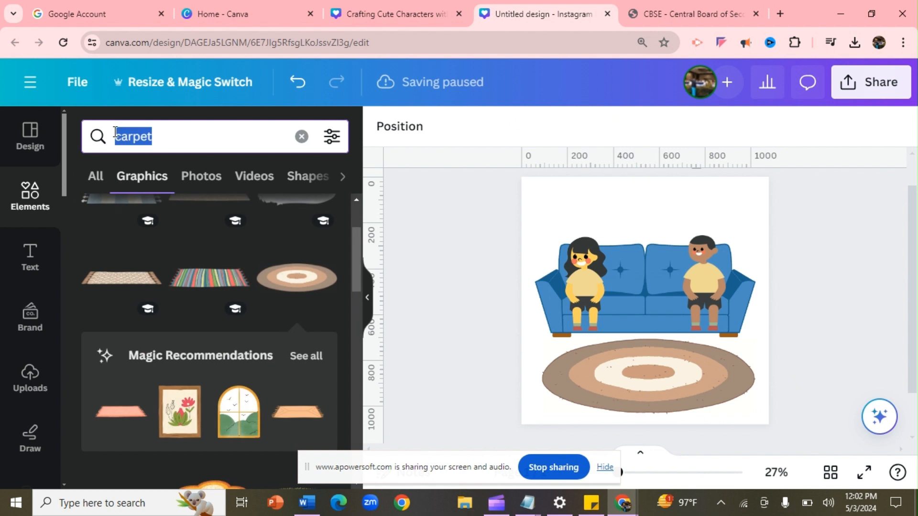
Search 'center table' and place the shrunken wicker table on the rug before the sofa
{"action": "key", "text": "BackSpace"}
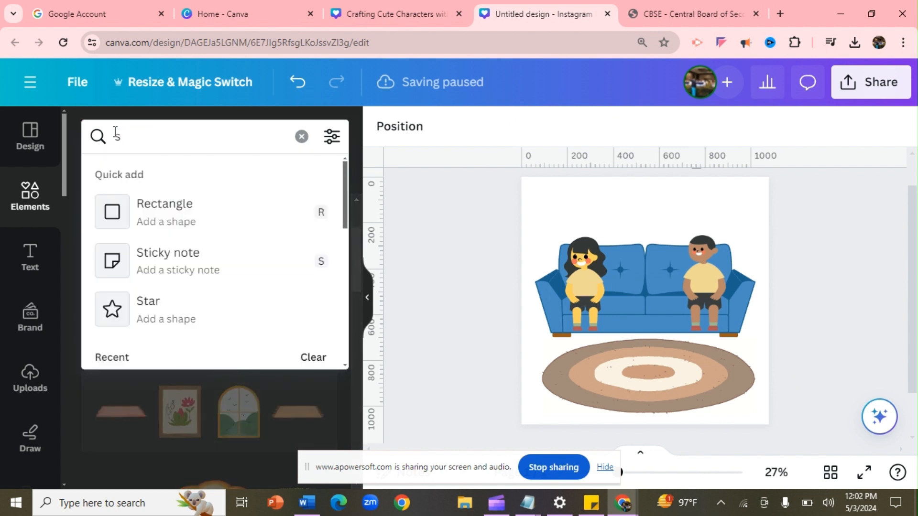
{"action": "type", "text": "ce"}
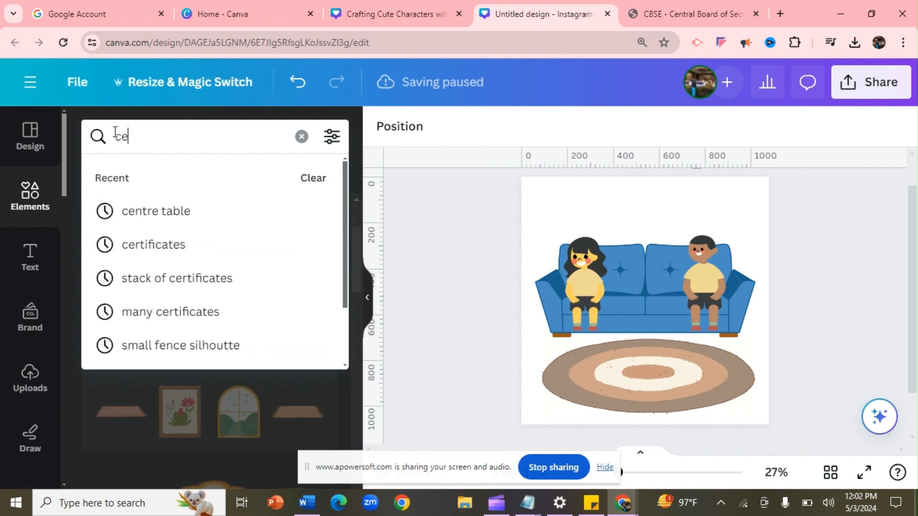
{"action": "type", "text": "nter table"}
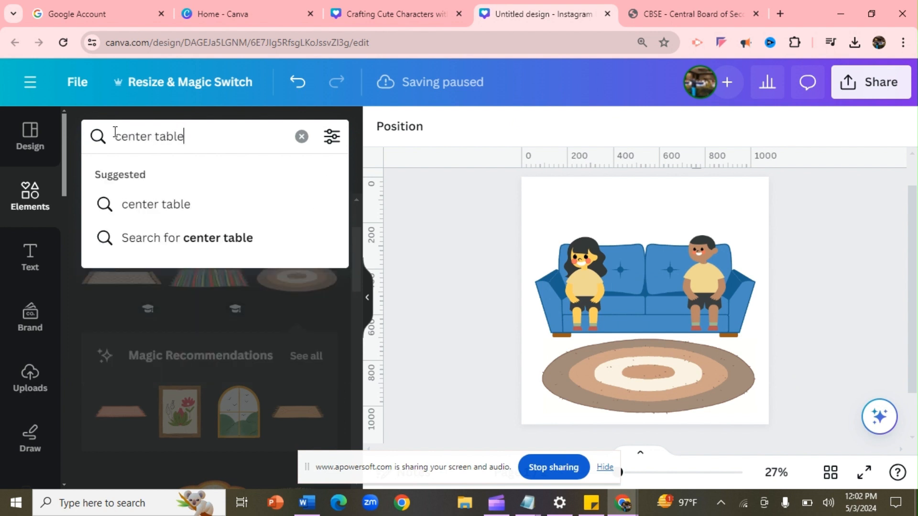
{"action": "key", "text": "Return"}
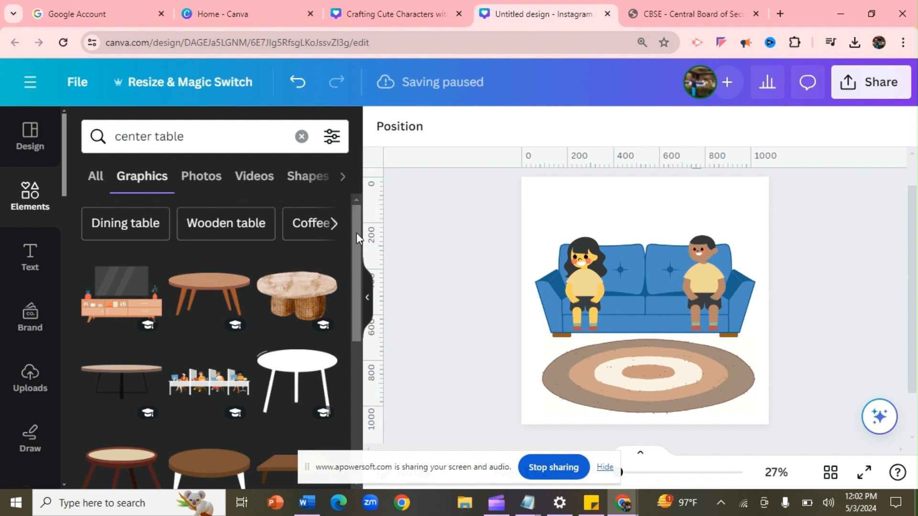
{"action": "left_click", "coordinate": [300, 302]}
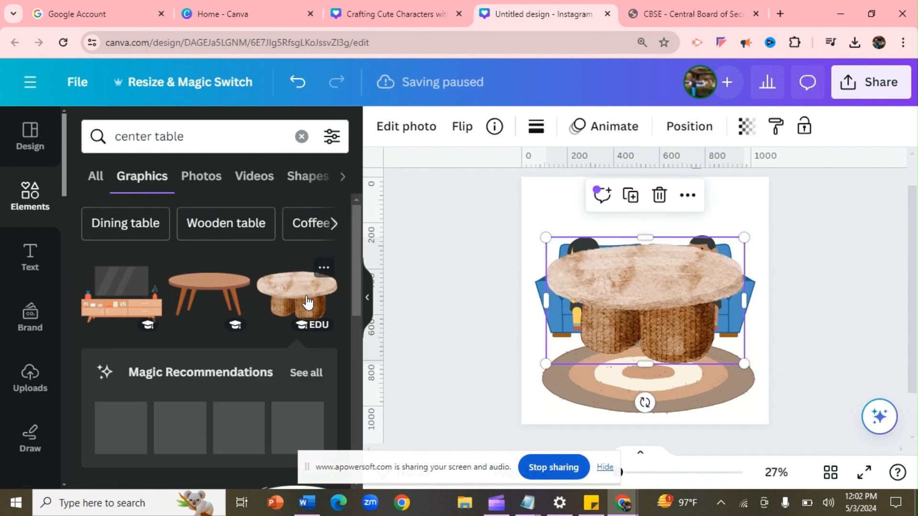
{"action": "left_click_drag", "start_coordinate": [545, 238], "coordinate": [581, 259]}
{"action": "left_click_drag", "start_coordinate": [741, 269], "coordinate": [706, 284]}
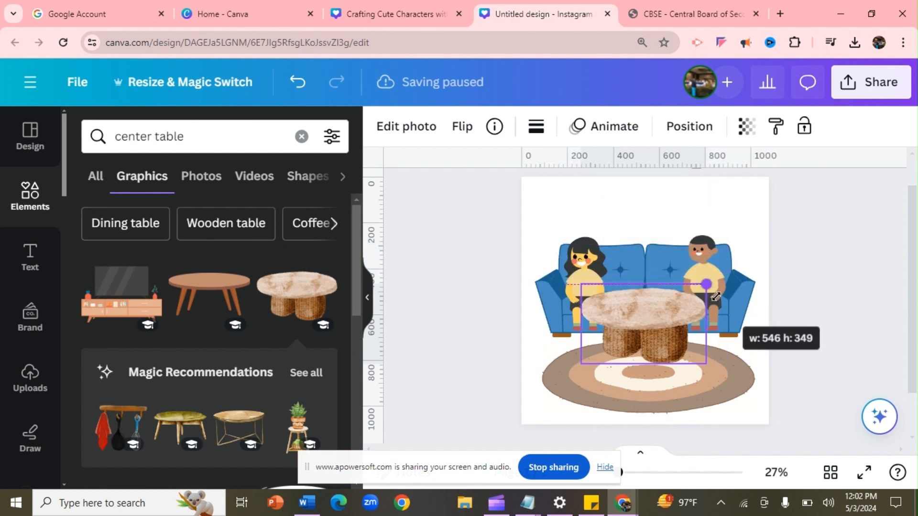
{"action": "left_click_drag", "start_coordinate": [651, 328], "coordinate": [651, 340]}
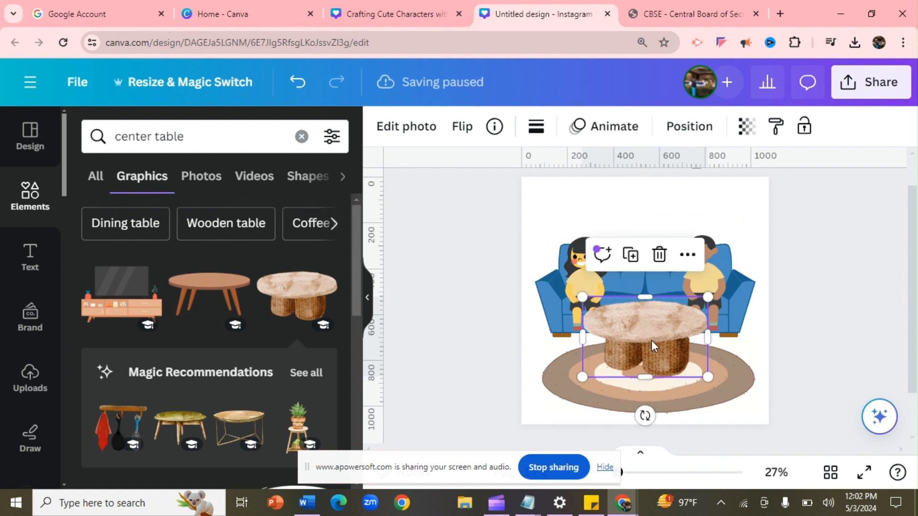
{"action": "left_click", "coordinate": [444, 270]}
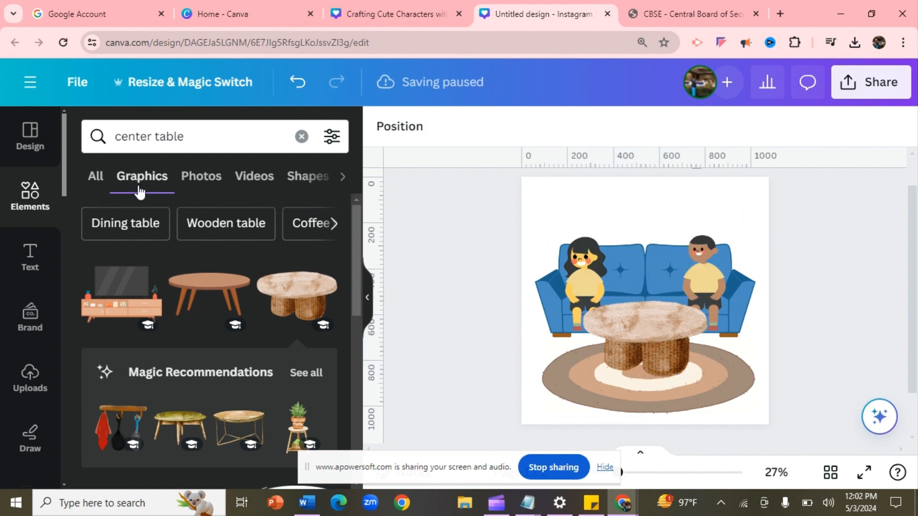
{"action": "left_click", "coordinate": [203, 131]}
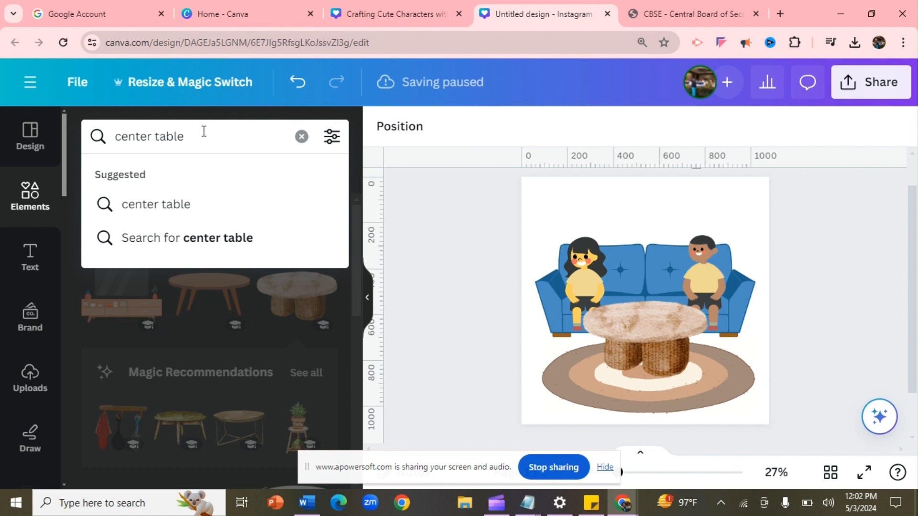
Place the striped tulip vase, shrunk to 137 by 230, on top of the center table
{"action": "key", "text": "BackSpace"}
{"action": "key", "text": "BackSpace"}
{"action": "key", "text": "BackSpace"}
{"action": "key", "text": "BackSpace"}
{"action": "key", "text": "BackSpace"}
{"action": "key", "text": "BackSpace"}
{"action": "key", "text": "BackSpace"}
{"action": "key", "text": "BackSpace"}
{"action": "key", "text": "BackSpace"}
{"action": "key", "text": "BackSpace"}
{"action": "key", "text": "BackSpace"}
{"action": "key", "text": "BackSpace"}
{"action": "type", "text": "f"}
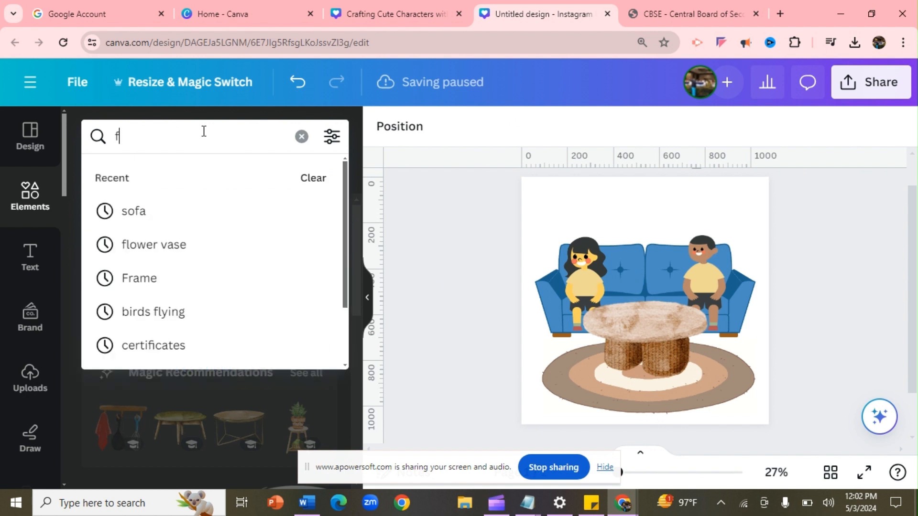
{"action": "left_click", "coordinate": [195, 246]}
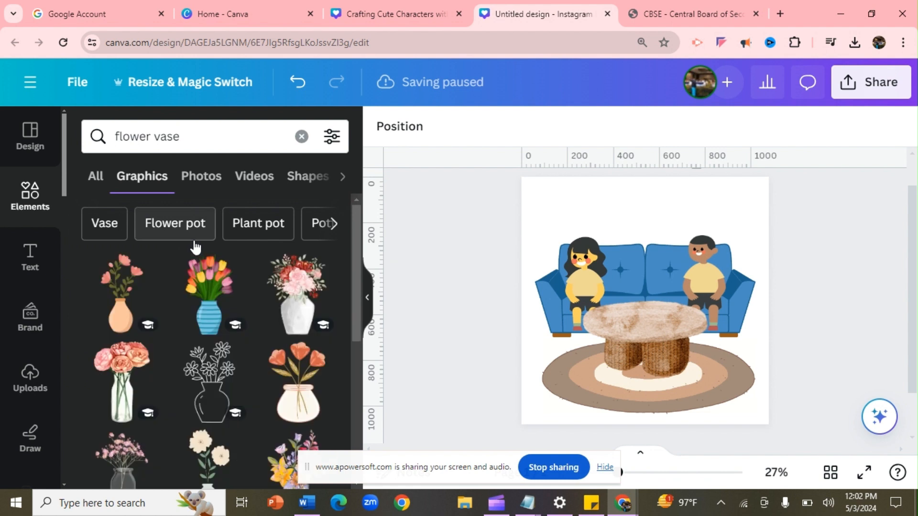
{"action": "left_click", "coordinate": [207, 292]}
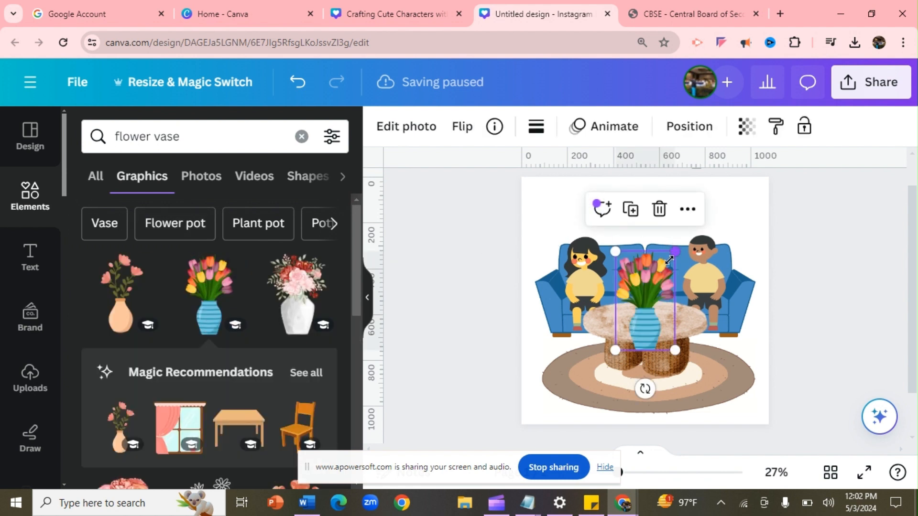
{"action": "left_click_drag", "start_coordinate": [669, 260], "coordinate": [651, 292]}
{"action": "left_click_drag", "start_coordinate": [629, 327], "coordinate": [641, 300]}
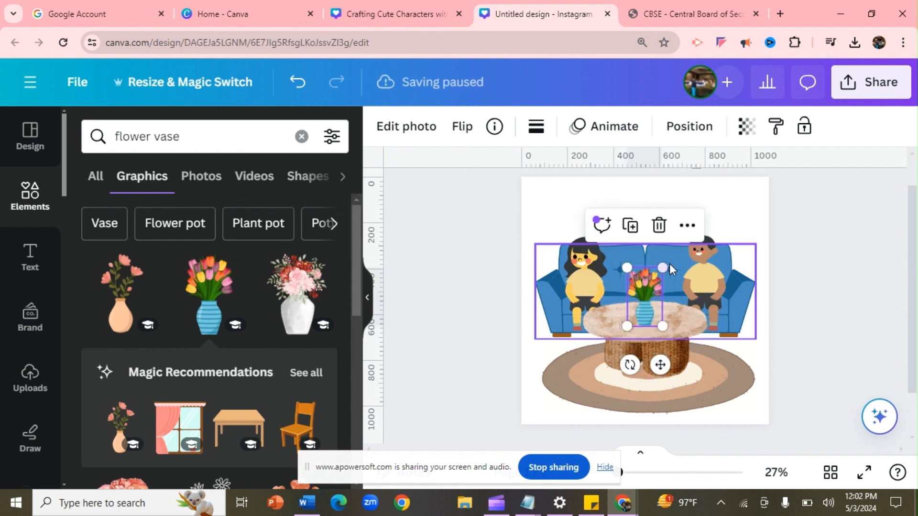
{"action": "left_click_drag", "start_coordinate": [664, 271], "coordinate": [656, 277]}
{"action": "left_click", "coordinate": [536, 201]}
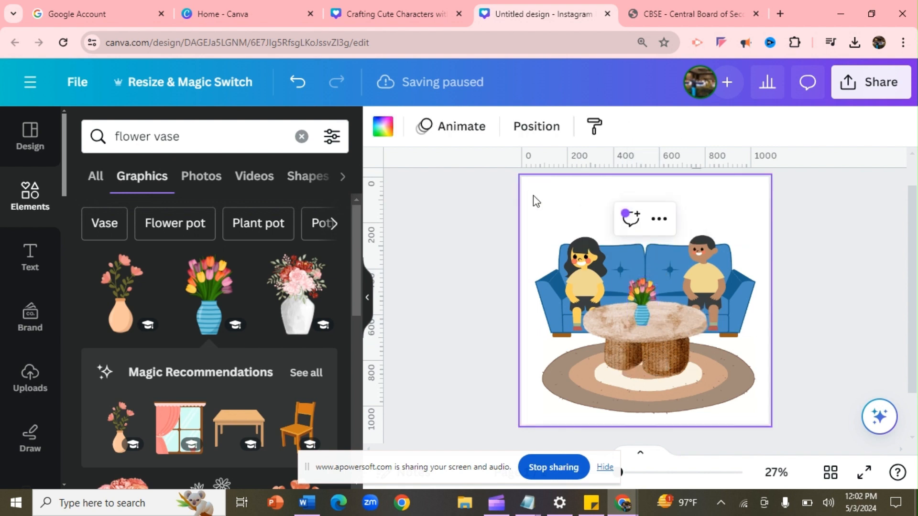
{"action": "left_click", "coordinate": [216, 148]}
{"action": "left_click_drag", "start_coordinate": [216, 147], "coordinate": [102, 133]}
Add the brown-curtained window graphic from a 'window curtain' search and send it to back
{"action": "type", "text": "wi"}
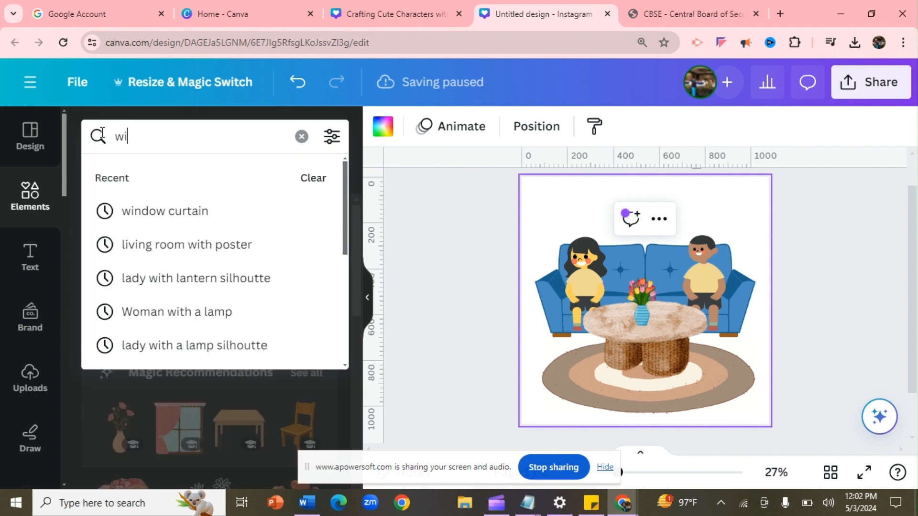
{"action": "type", "text": "ndow "}
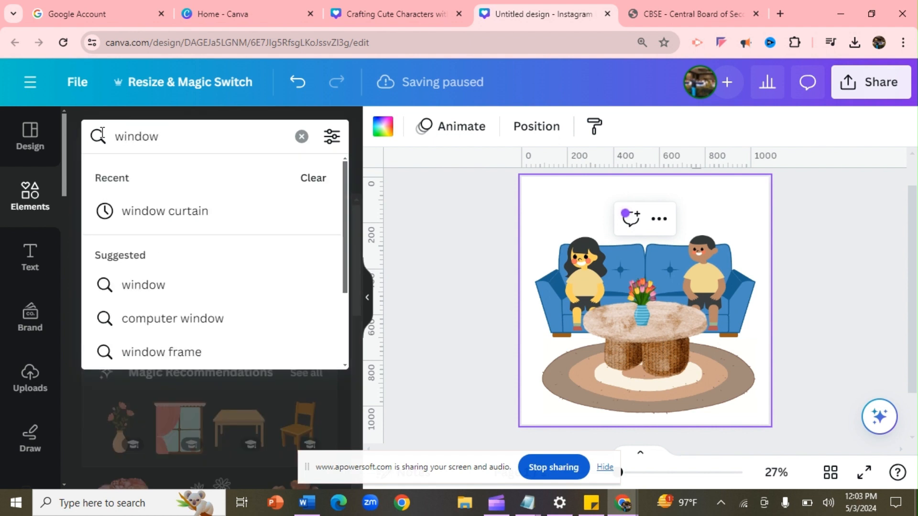
{"action": "type", "text": "curtain"}
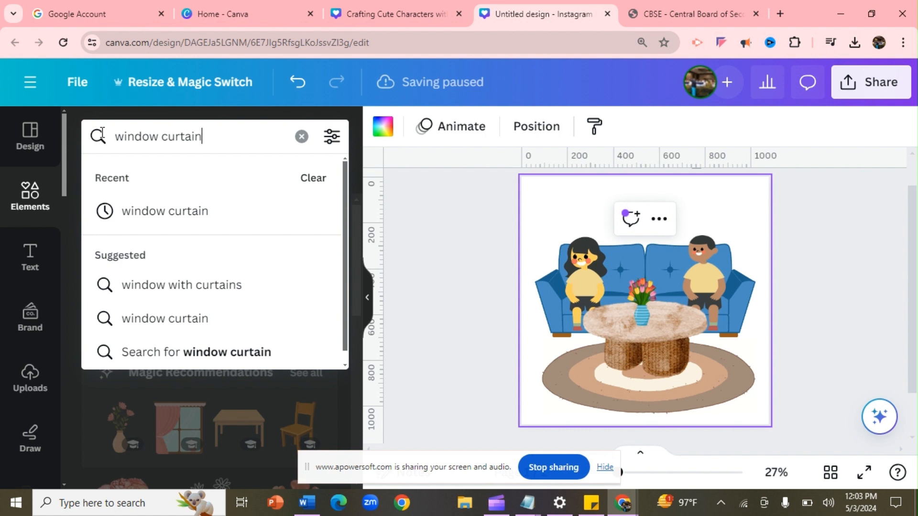
{"action": "key", "text": "Return"}
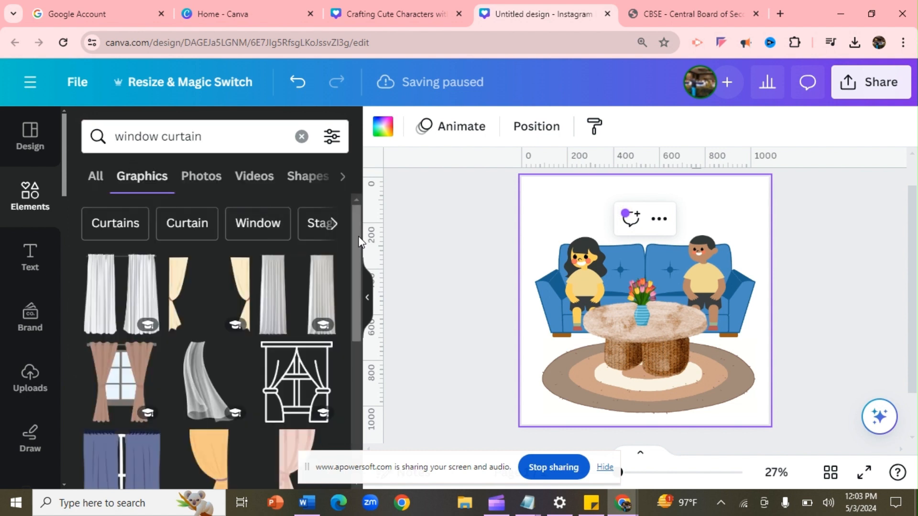
{"action": "left_click_drag", "start_coordinate": [356, 241], "coordinate": [362, 330]}
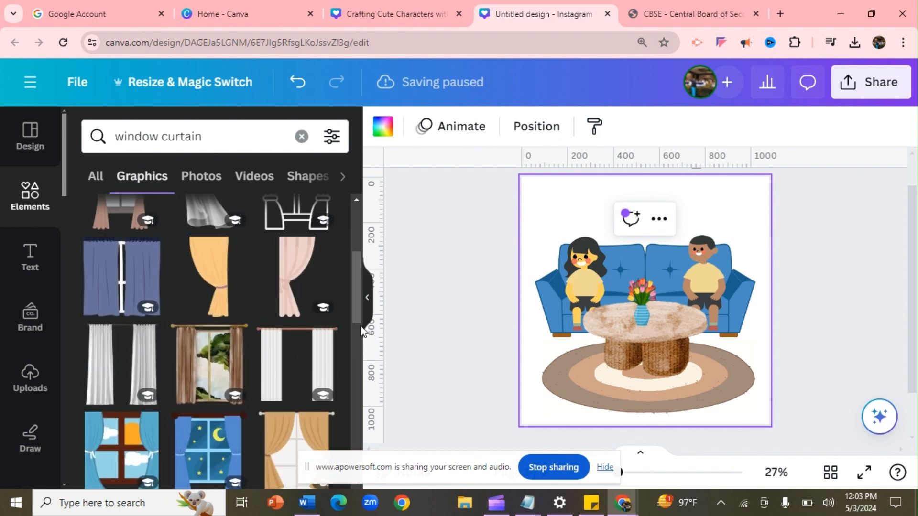
{"action": "left_click", "coordinate": [218, 369]}
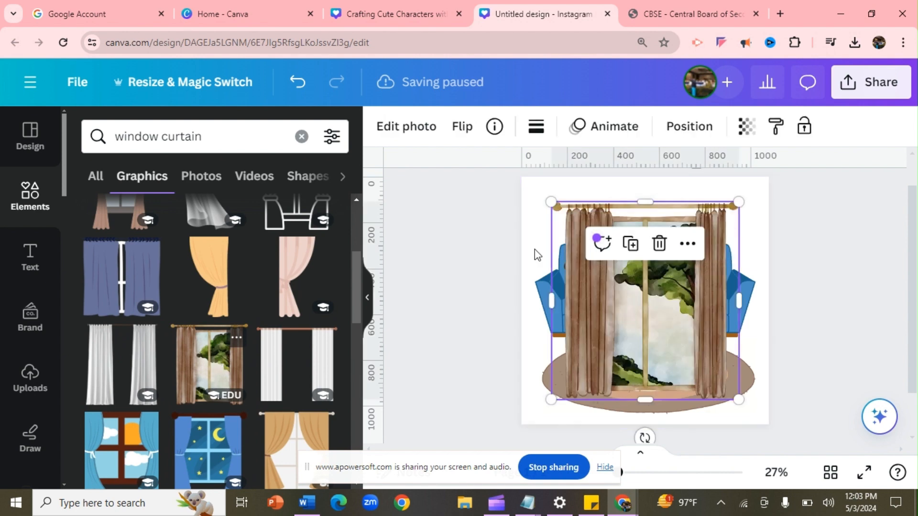
{"action": "right_click", "coordinate": [607, 290]}
{"action": "mouse_move", "coordinate": [664, 270]}
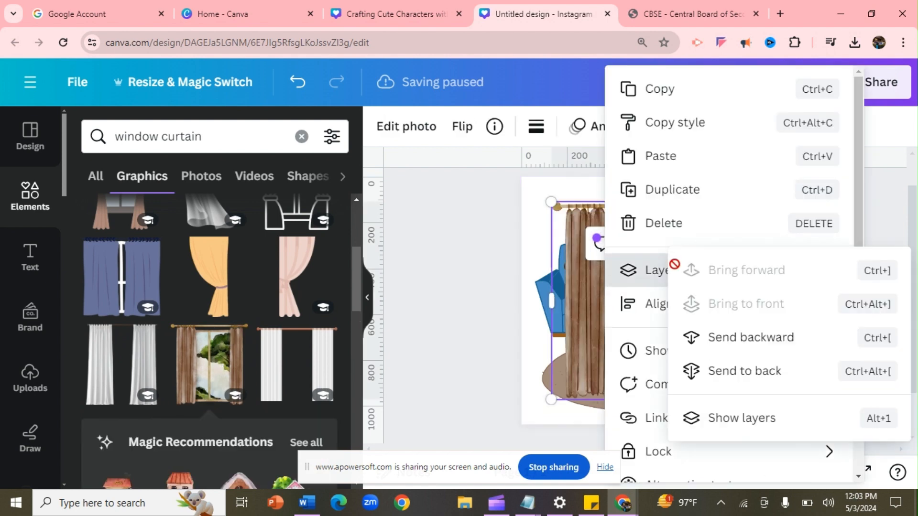
{"action": "left_click", "coordinate": [731, 372]}
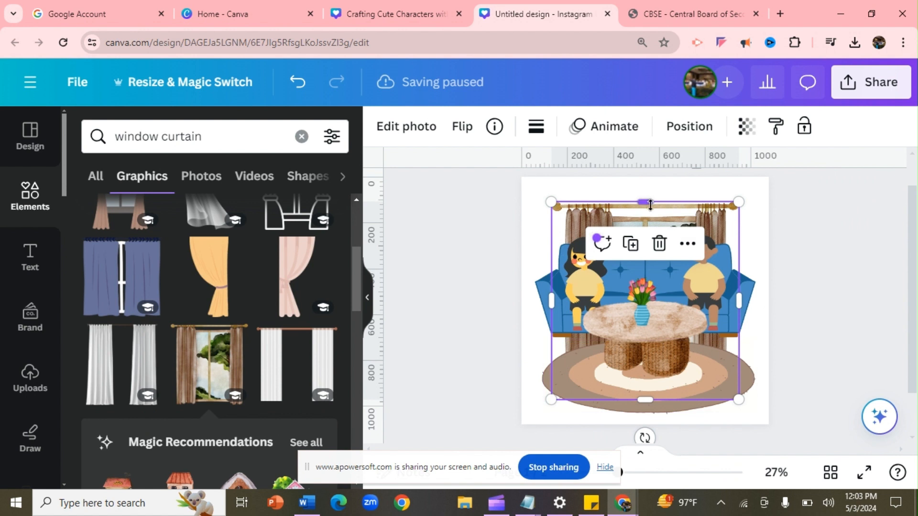
Stretch and reposition the curtained window to cover the whole page
{"action": "left_click_drag", "start_coordinate": [649, 204], "coordinate": [646, 178]}
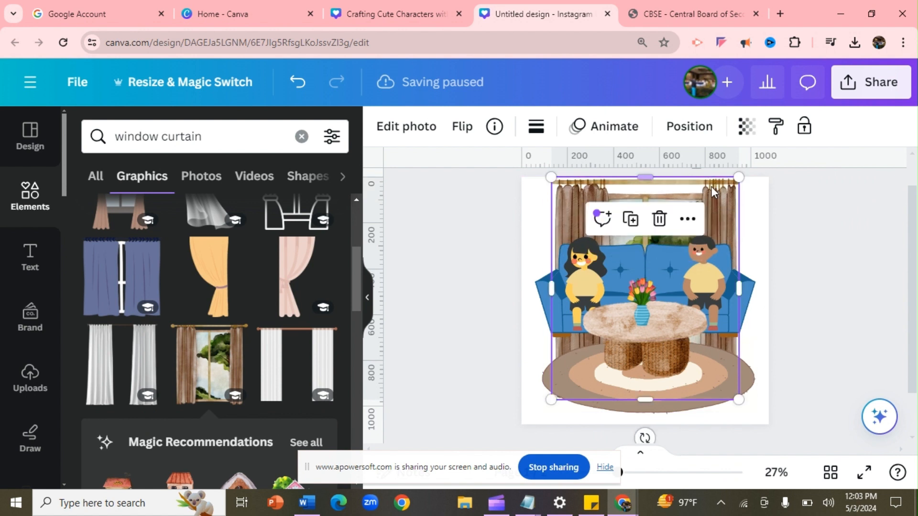
{"action": "left_click_drag", "start_coordinate": [738, 177], "coordinate": [756, 169]}
{"action": "left_click_drag", "start_coordinate": [574, 210], "coordinate": [563, 226]}
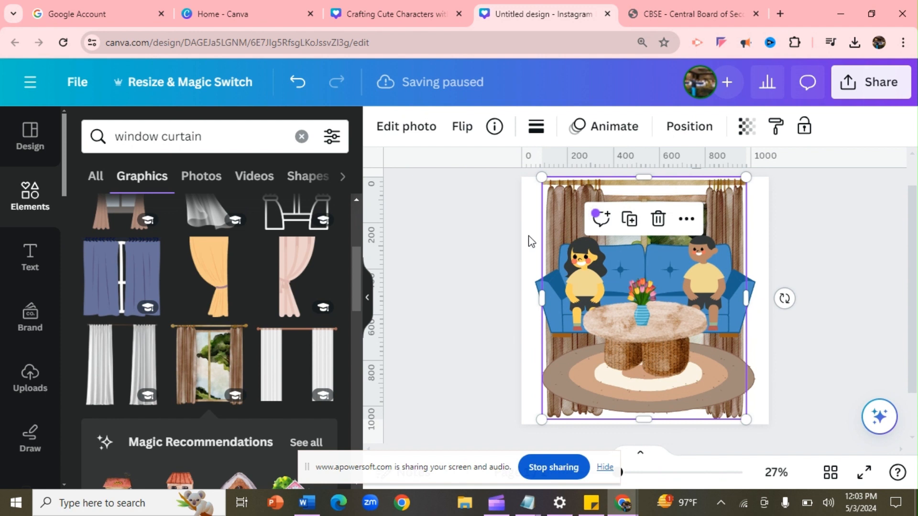
{"action": "left_click", "coordinate": [527, 233]}
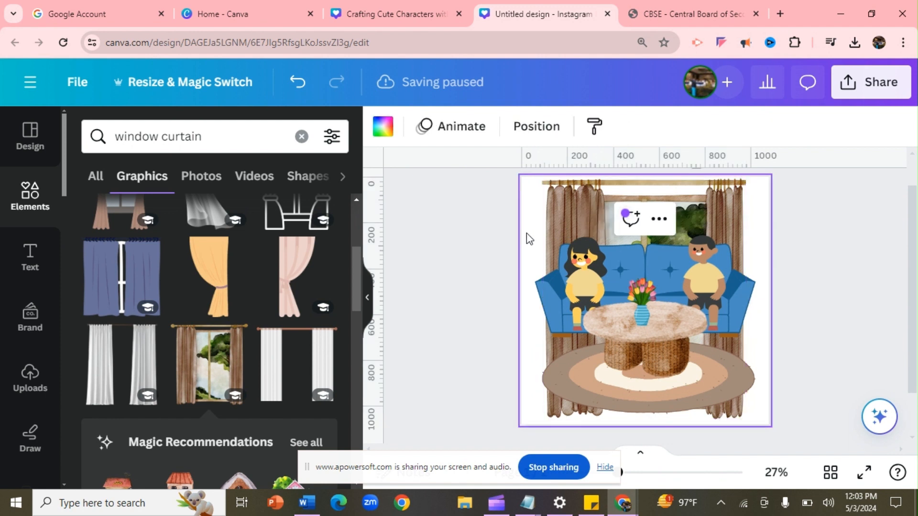
Change the page background to golden yellow from the default colours, after trying lime green
{"action": "left_click", "coordinate": [387, 135]}
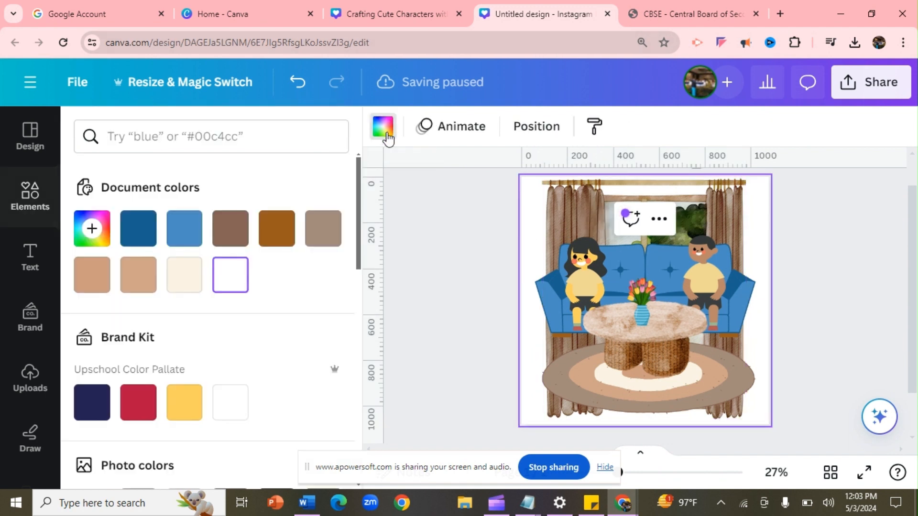
{"action": "left_click_drag", "start_coordinate": [360, 211], "coordinate": [369, 427]}
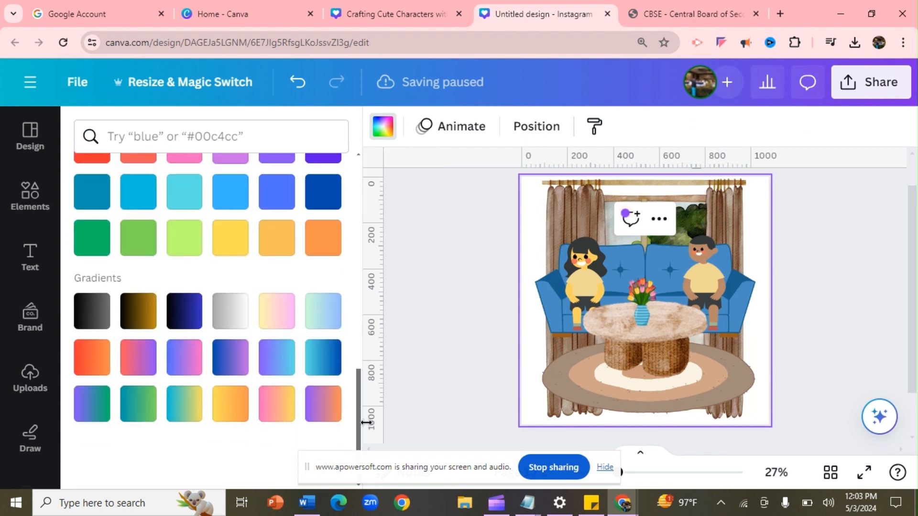
{"action": "left_click", "coordinate": [188, 242]}
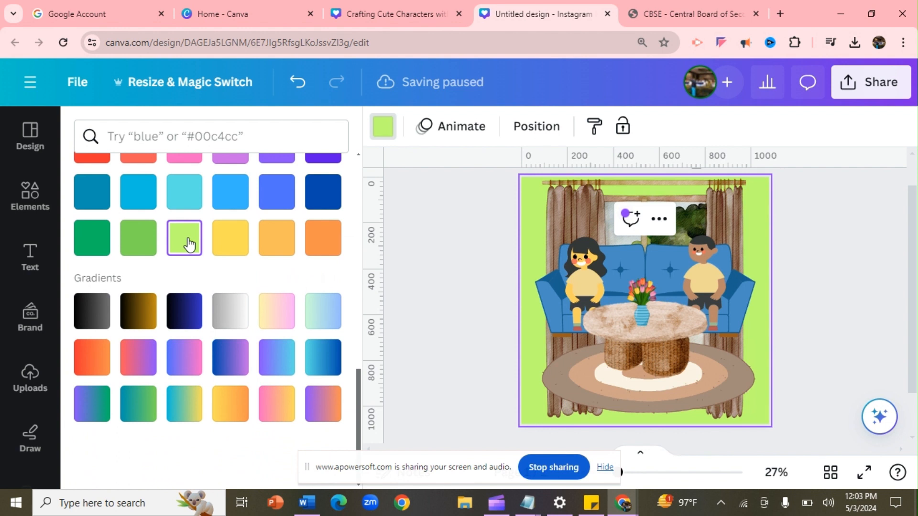
{"action": "left_click", "coordinate": [224, 251]}
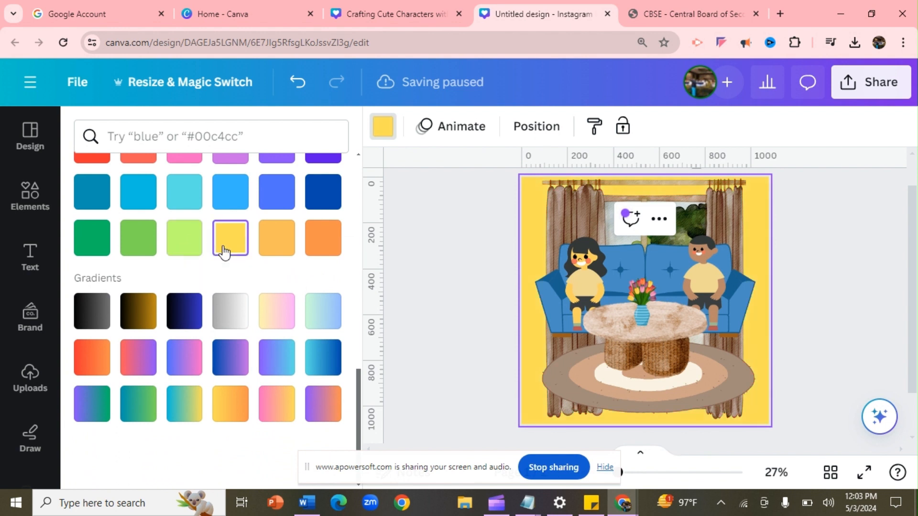
{"action": "left_click", "coordinate": [443, 291]}
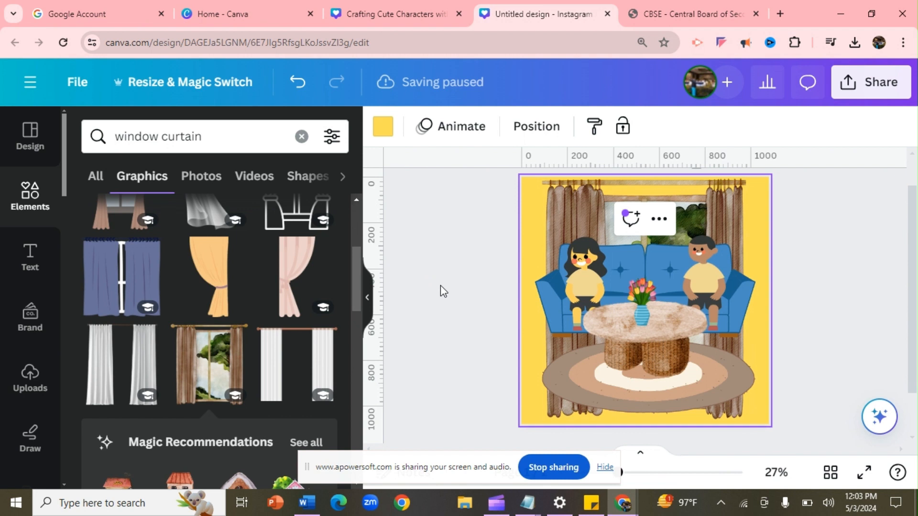
Nudge the rug lower and shorten the curtained window to 890 by 671, ending behind the sofa
{"action": "left_click", "coordinate": [648, 390]}
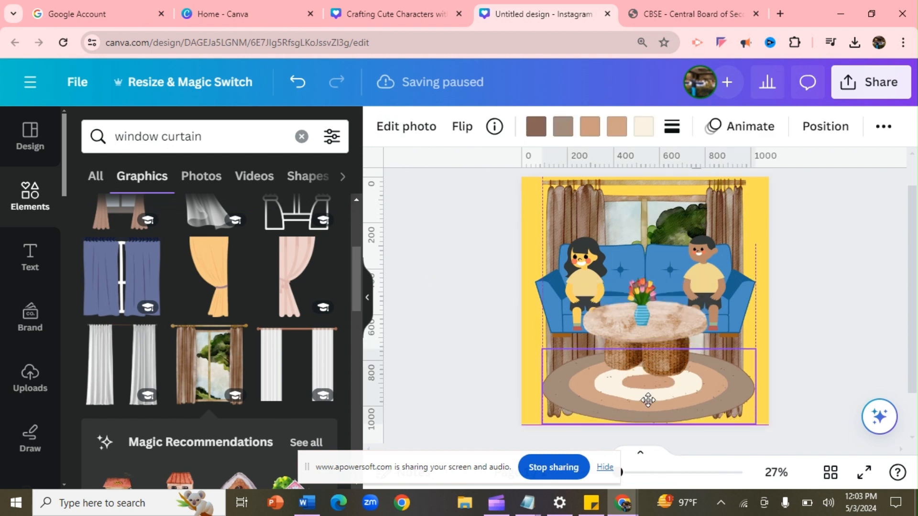
{"action": "left_click_drag", "start_coordinate": [649, 400], "coordinate": [647, 406]}
{"action": "left_click", "coordinate": [729, 193]}
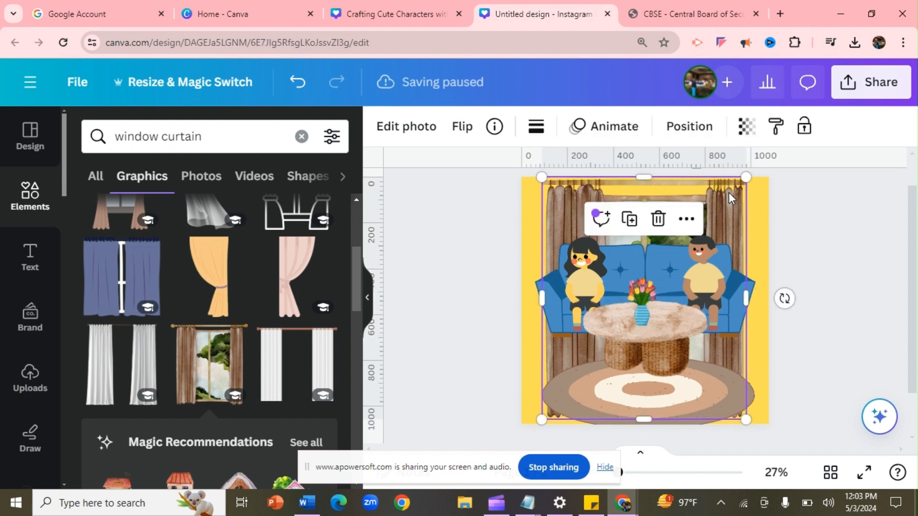
{"action": "left_click_drag", "start_coordinate": [641, 420], "coordinate": [638, 334]}
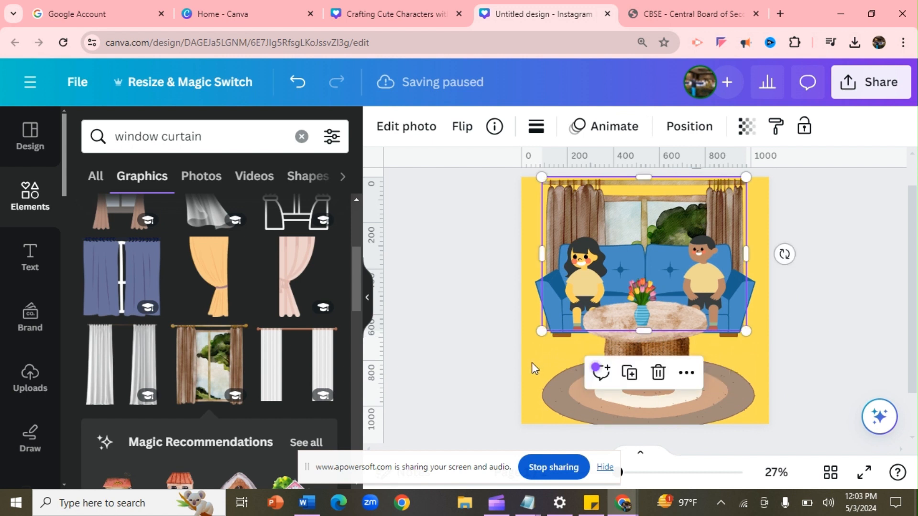
{"action": "left_click", "coordinate": [475, 380]}
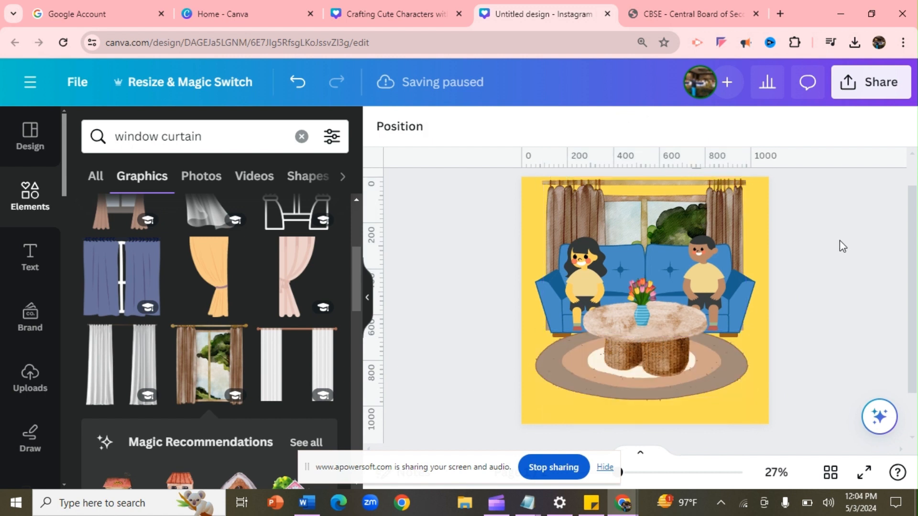